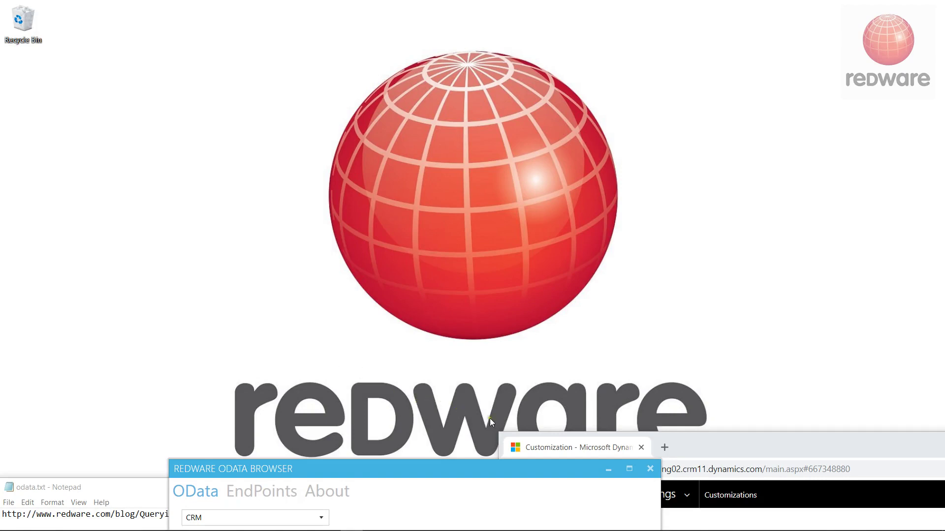
Maximize the browser showing the Dynamics 365 Developer Resources page and copy the Service Root URL of the Instance Web API
drag(483, 470, 665, 495)
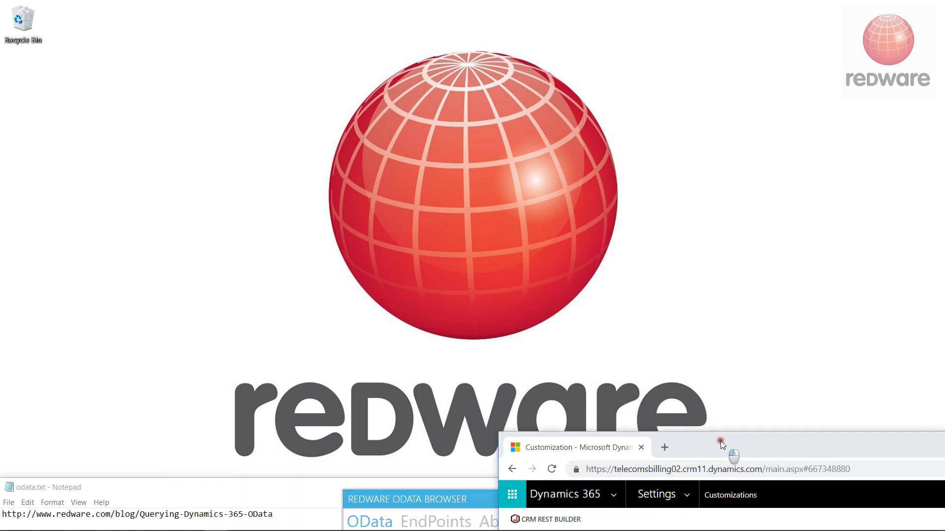
double_click(720, 441)
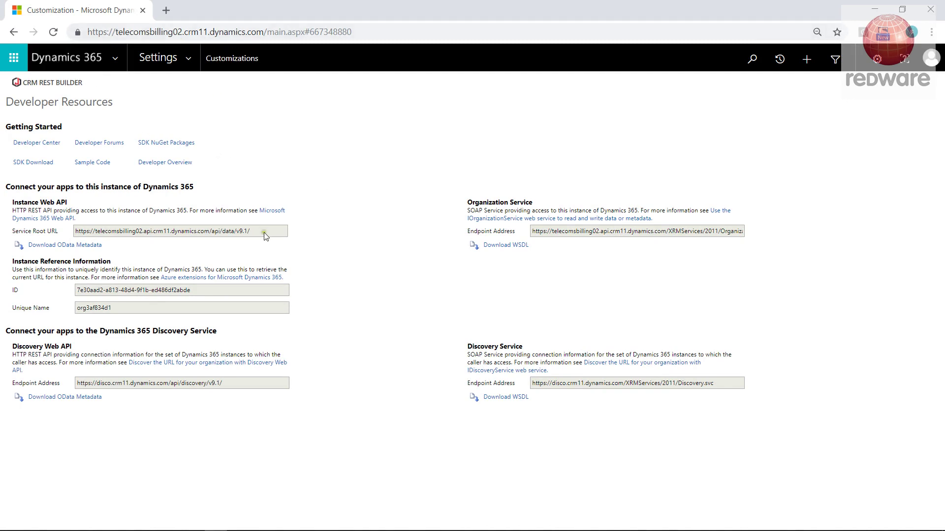
drag(266, 235, 124, 223)
key(ctrl+c)
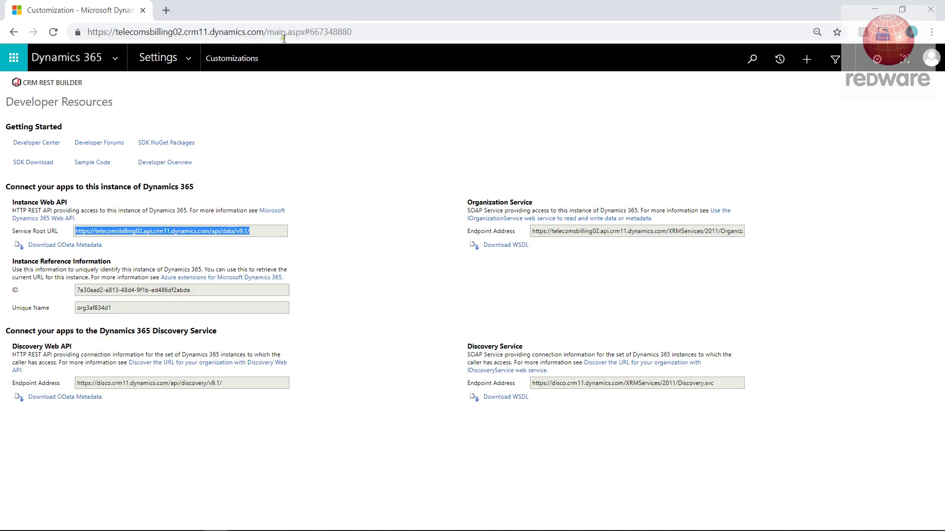
Load the copied service root URL in the browser and look through the returned entity sets, highlighting the accounts name
drag(376, 24, 2, 74)
key(ctrl+v)
key(Return)
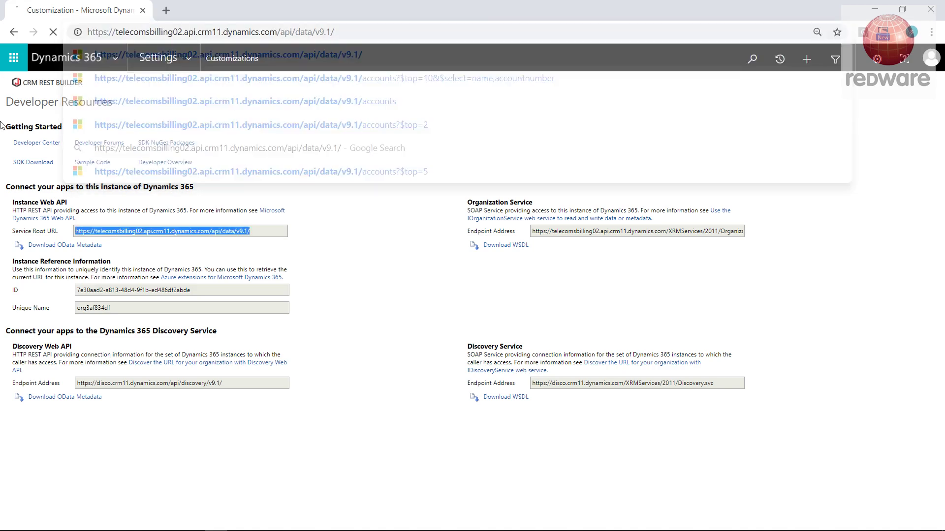
drag(327, 9, 465, 24)
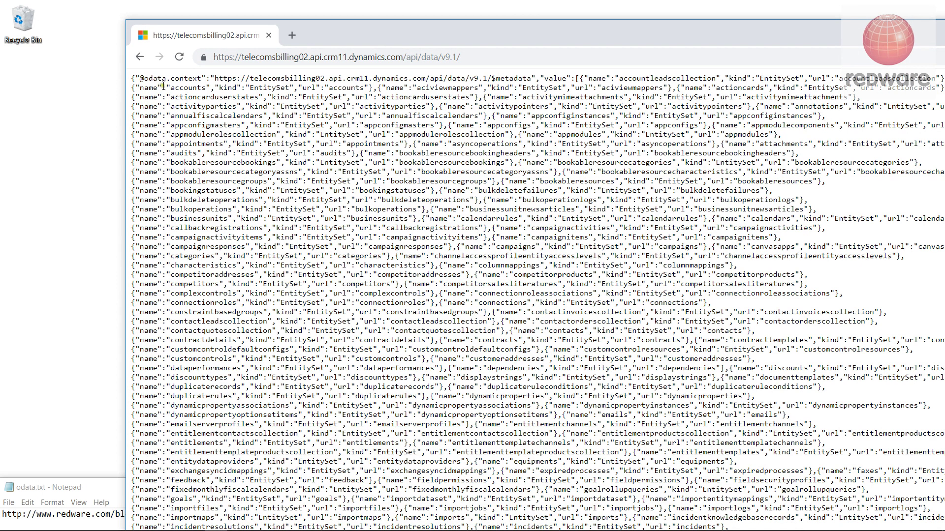
scroll(187, 124, down, 3)
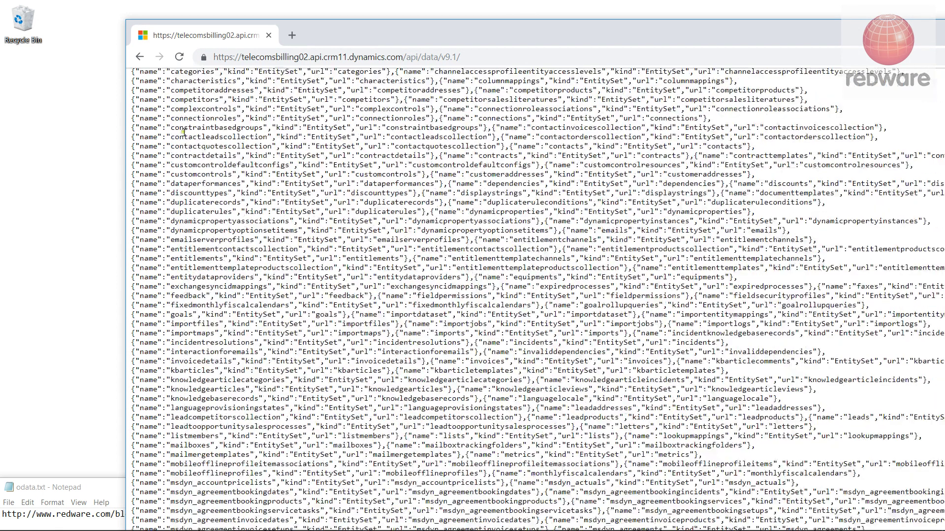
double_click(185, 138)
click(205, 155)
scroll(205, 156, down, 7)
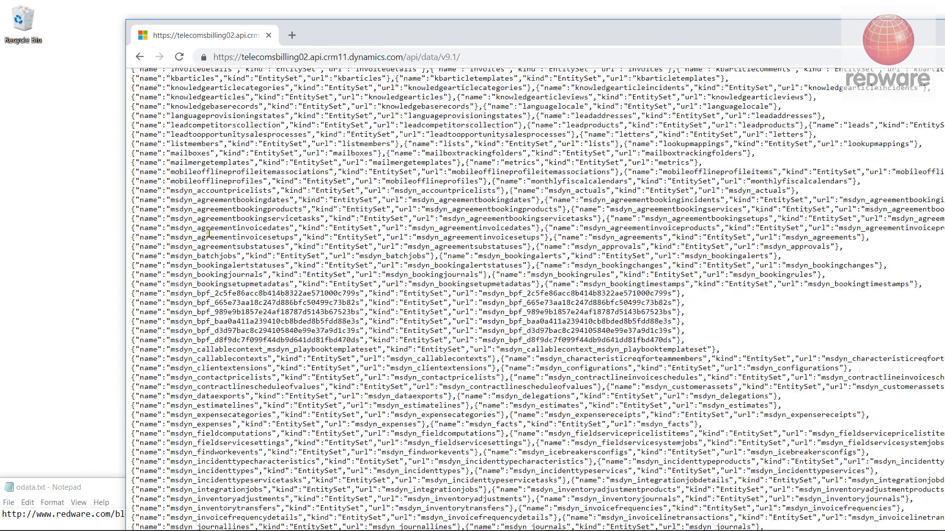
scroll(215, 228, up, 12)
double_click(189, 89)
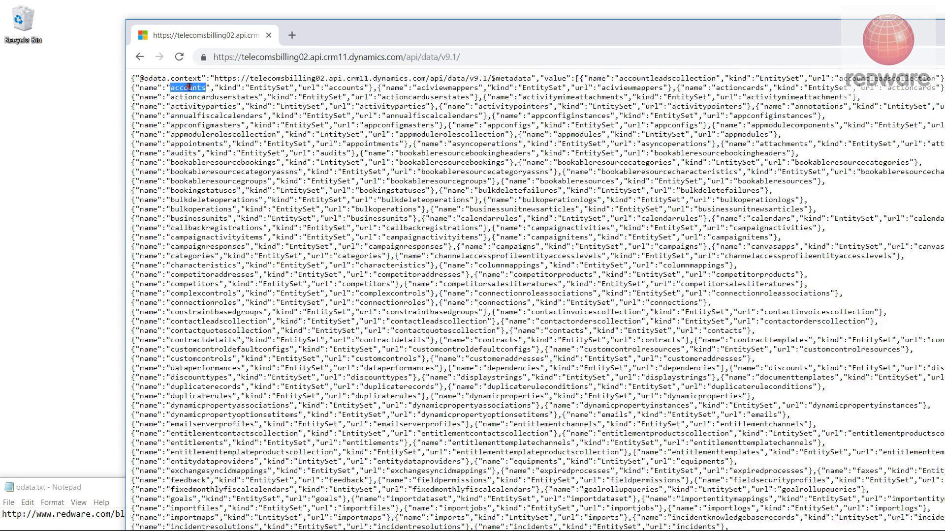
Append $metadata to the v9.1 service root URL and request the metadata document
click(473, 55)
click(484, 56)
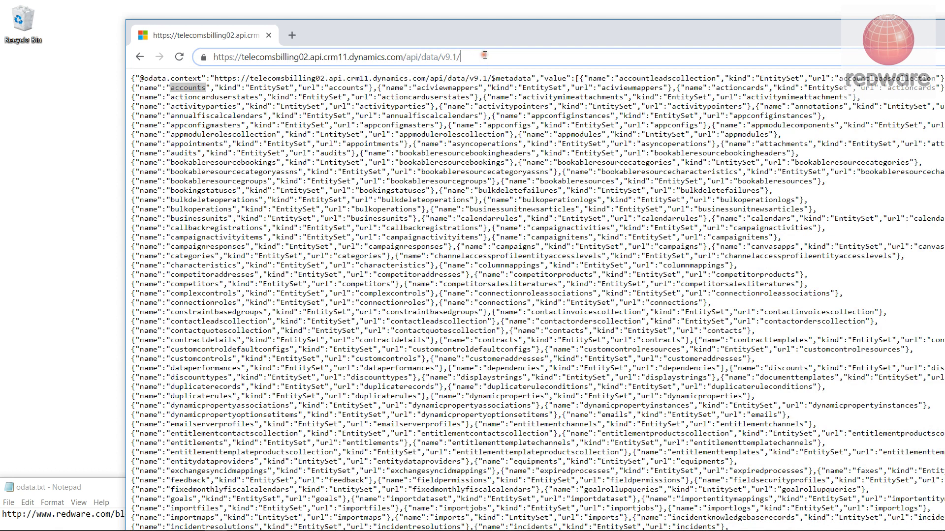
text($me)
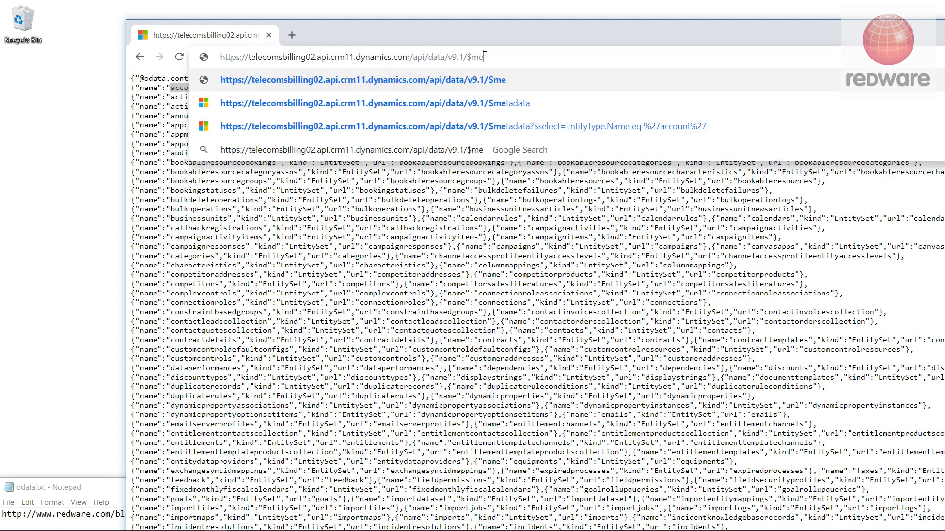
text(tadata)
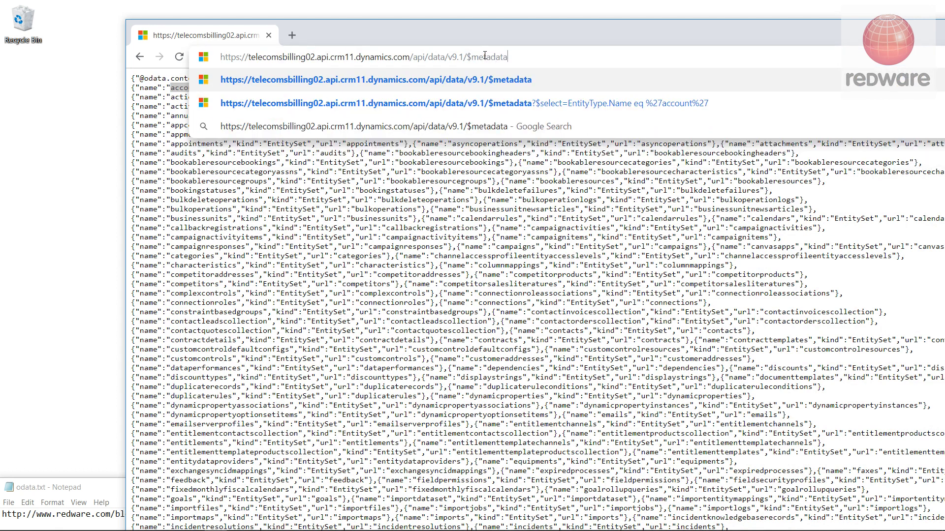
key(Return)
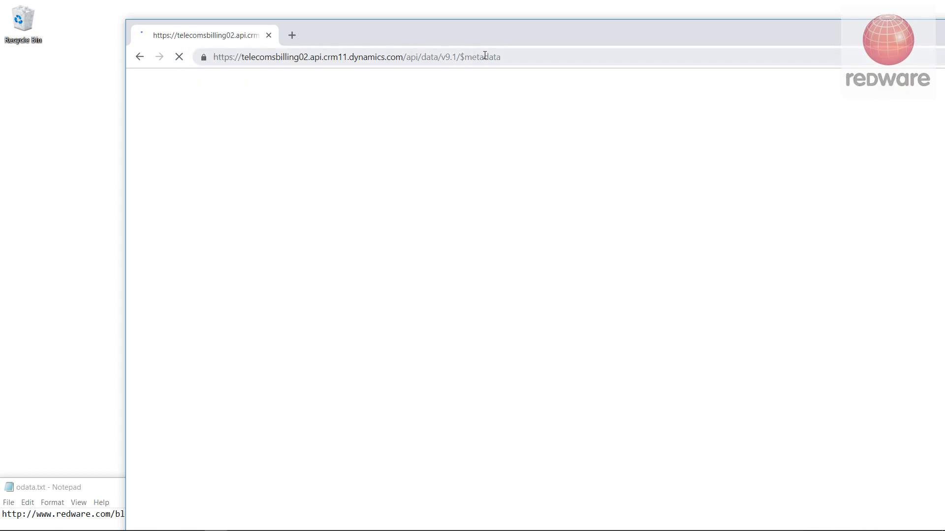
Copy the redware Querying-Dynamics-365-OData blog address from odata.txt in Notepad and open it in the browser
click(120, 484)
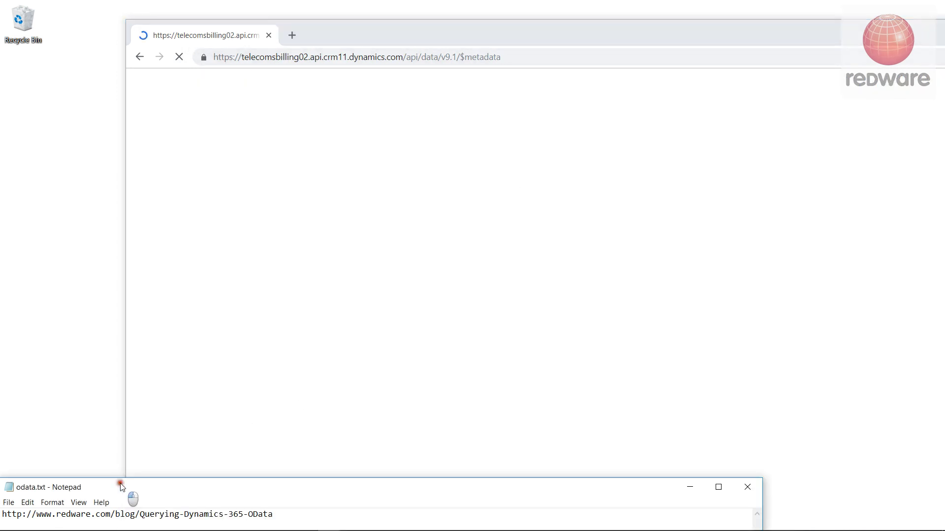
drag(120, 484, 144, 290)
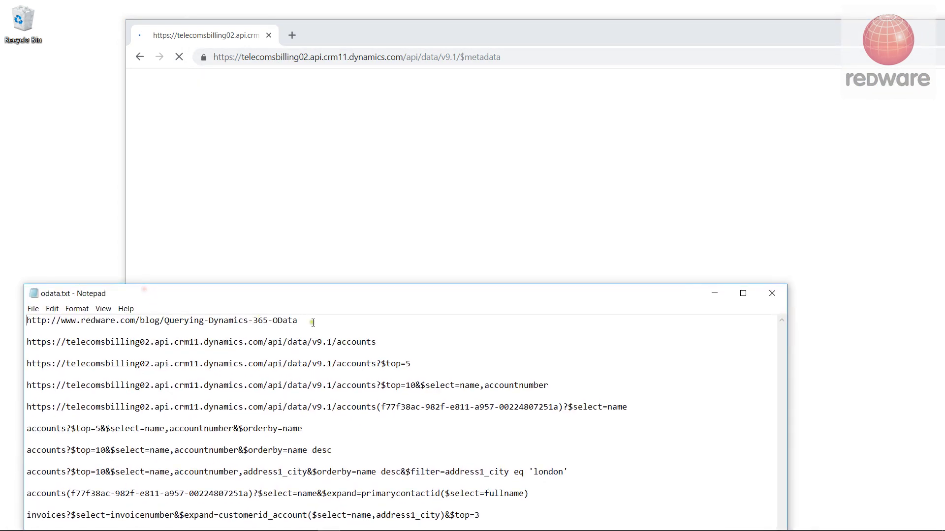
drag(315, 324, 10, 327)
key(ctrl+c)
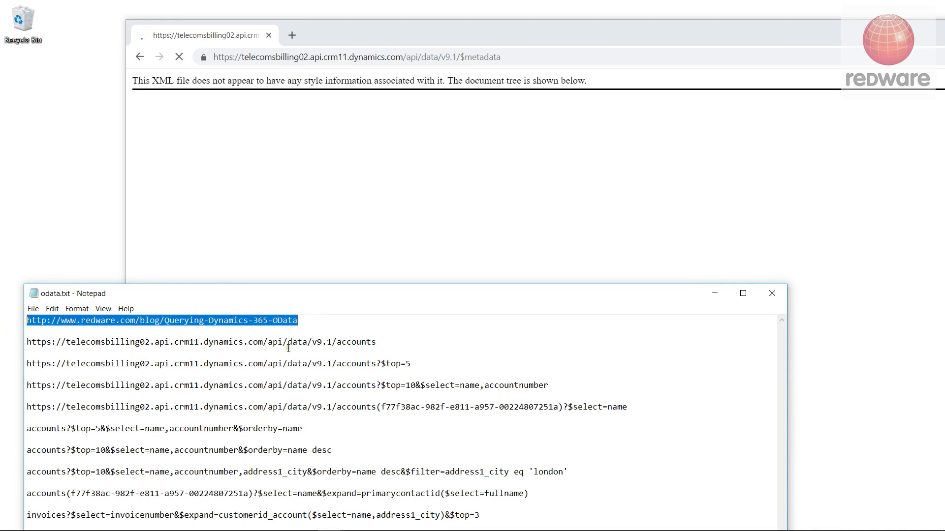
click(542, 57)
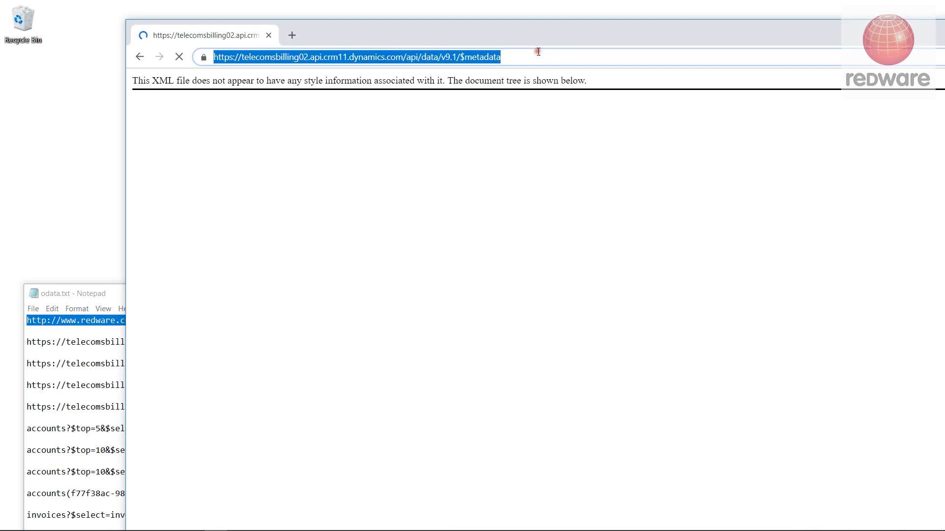
key(ctrl+v)
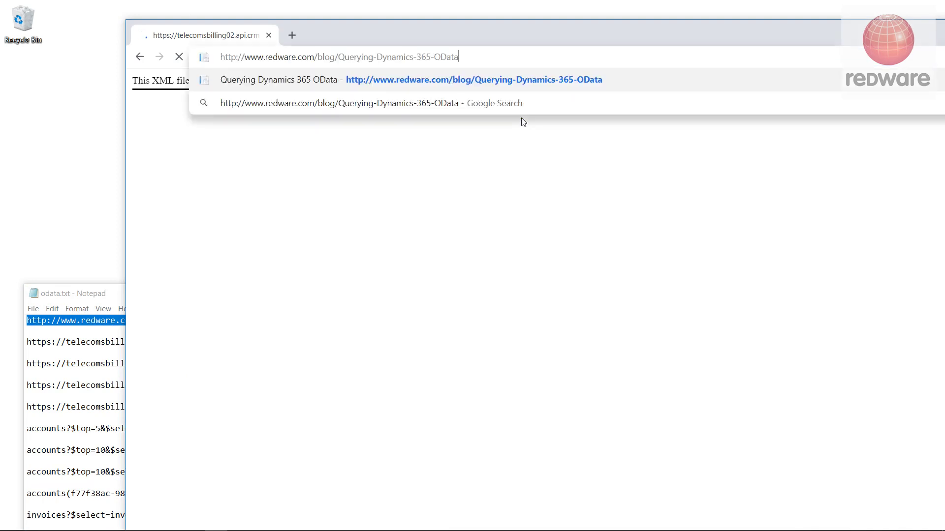
key(Return)
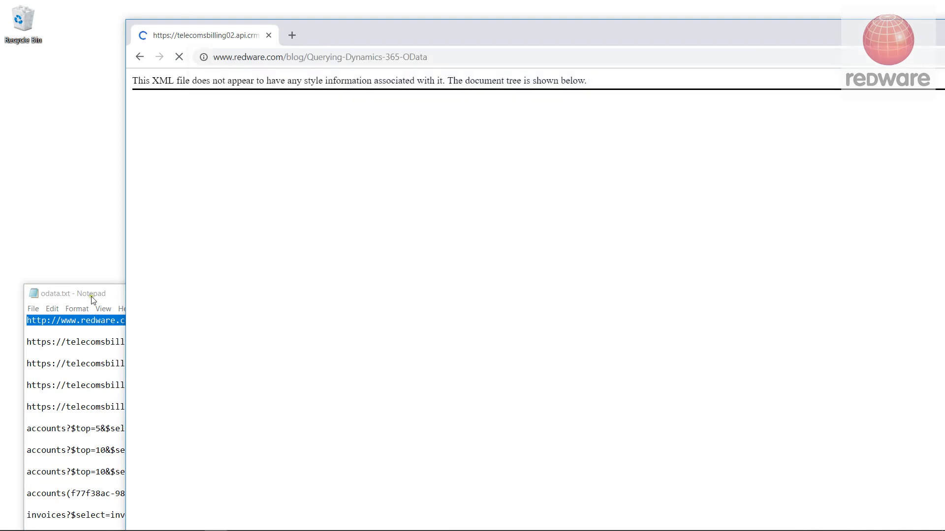
Switch back to odata.txt in Notepad and copy the api/data/v9.1/accounts query URL, moving the window up to show all queries
click(96, 295)
triple_click(404, 342)
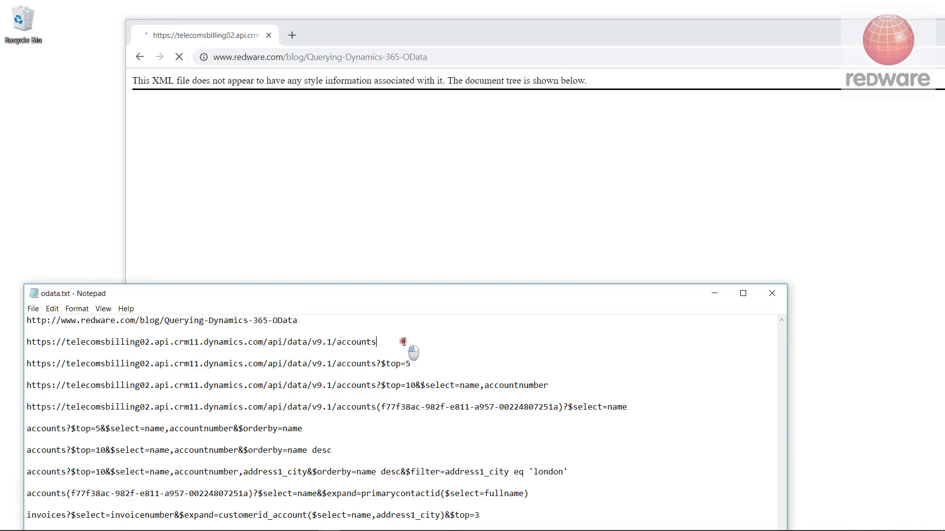
drag(27, 363, 95, 362)
click(25, 362)
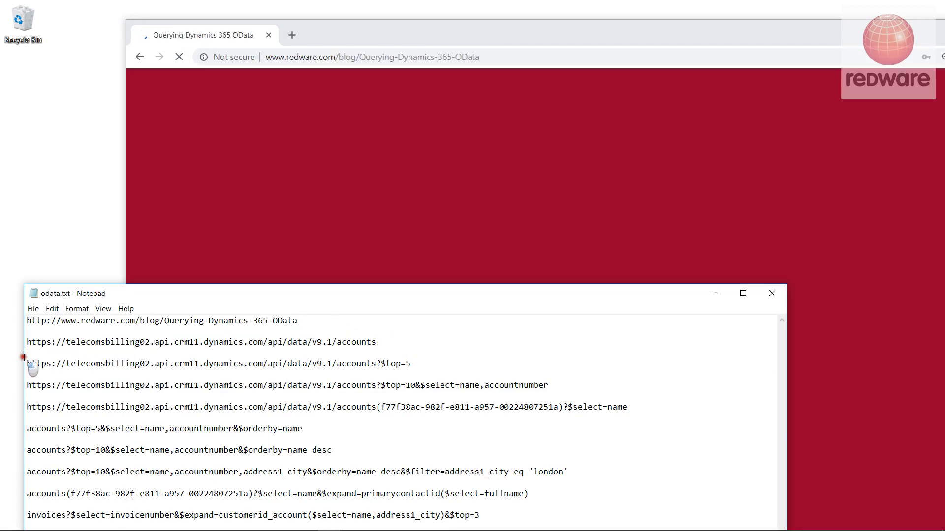
drag(26, 363, 31, 344)
key(ctrl+c)
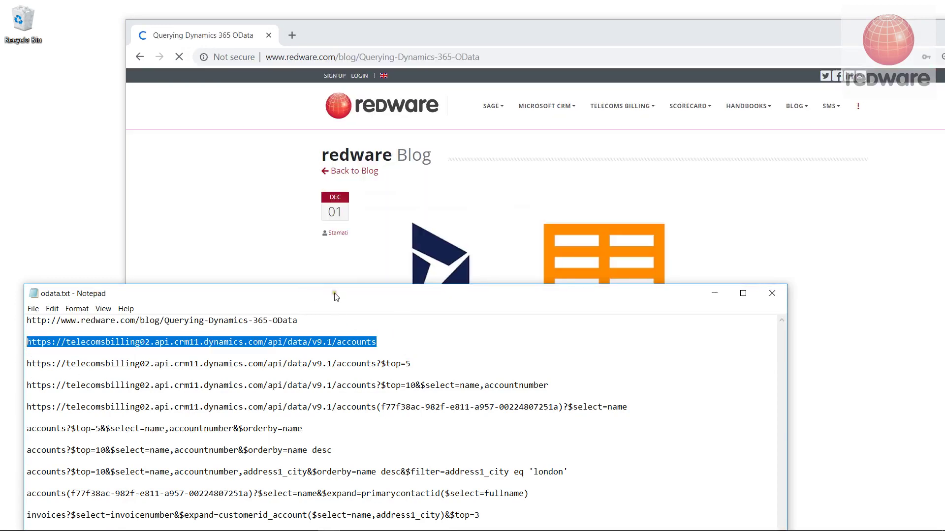
drag(407, 300, 403, 266)
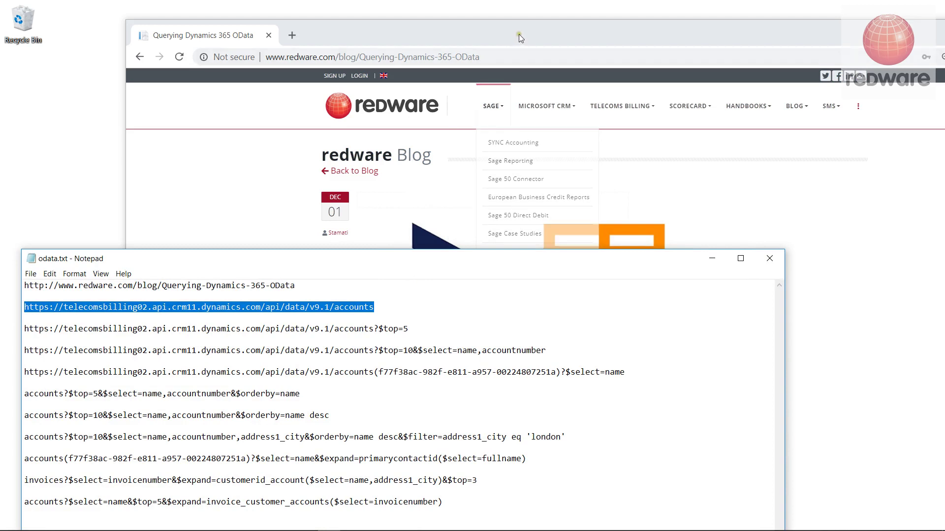
Run the copied api/data/v9.1/accounts query in the browser and look through the returned account records
drag(527, 30, 580, 19)
click(561, 45)
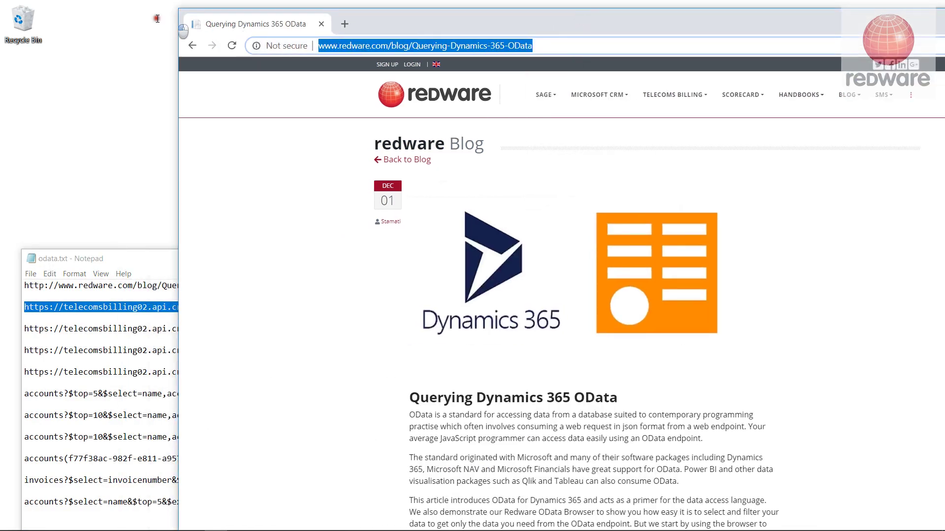
key(ctrl+v)
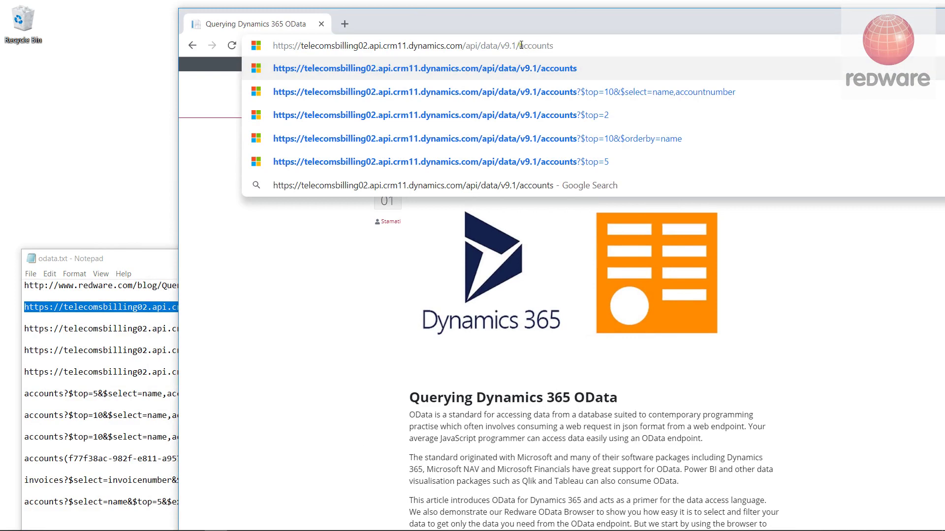
drag(521, 45, 283, 54)
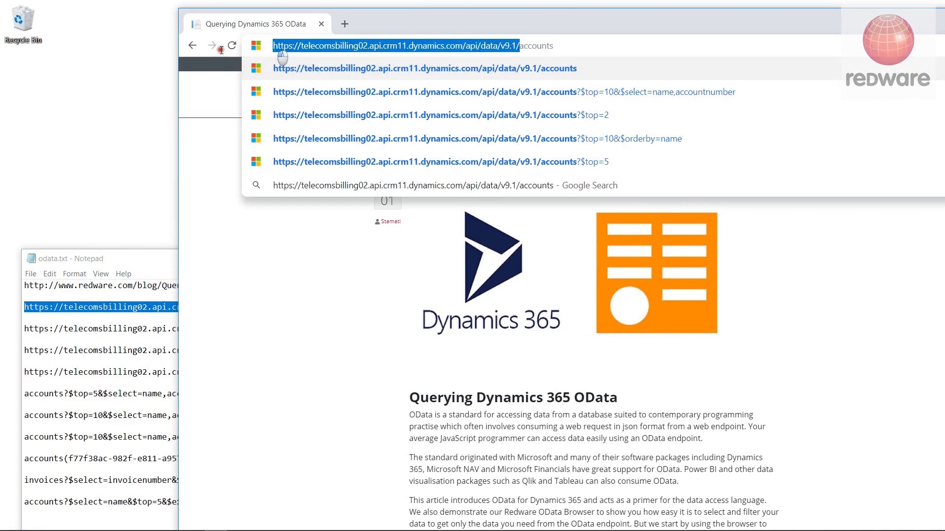
click(574, 46)
key(Return)
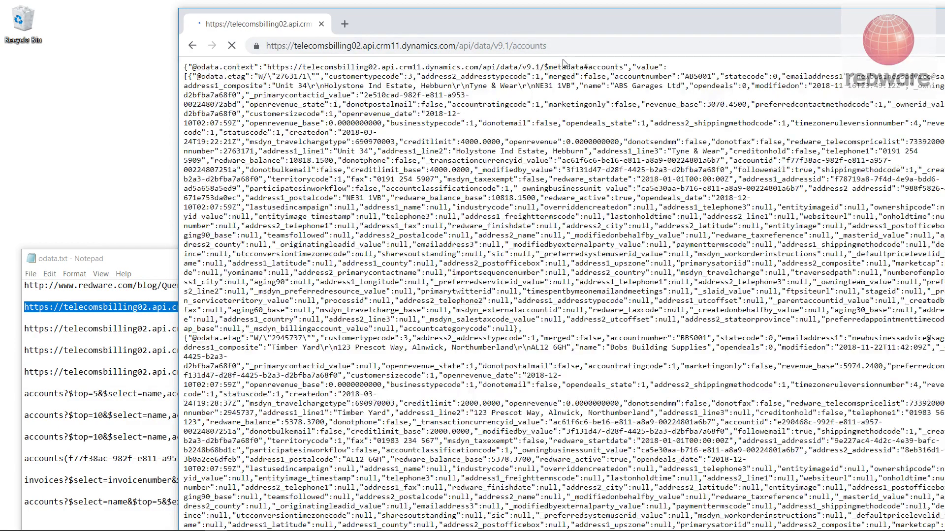
scroll(555, 148, down, 3)
scroll(555, 148, down, 10)
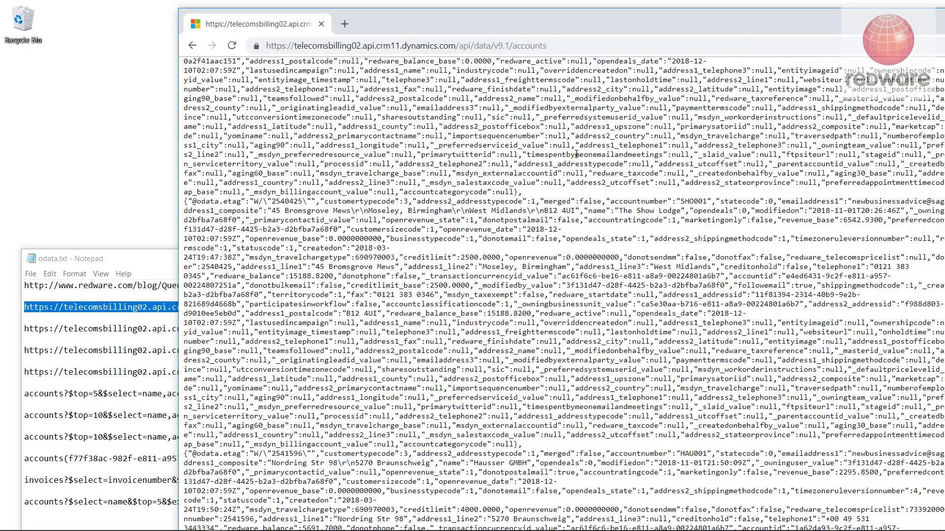
scroll(579, 168, down, 10)
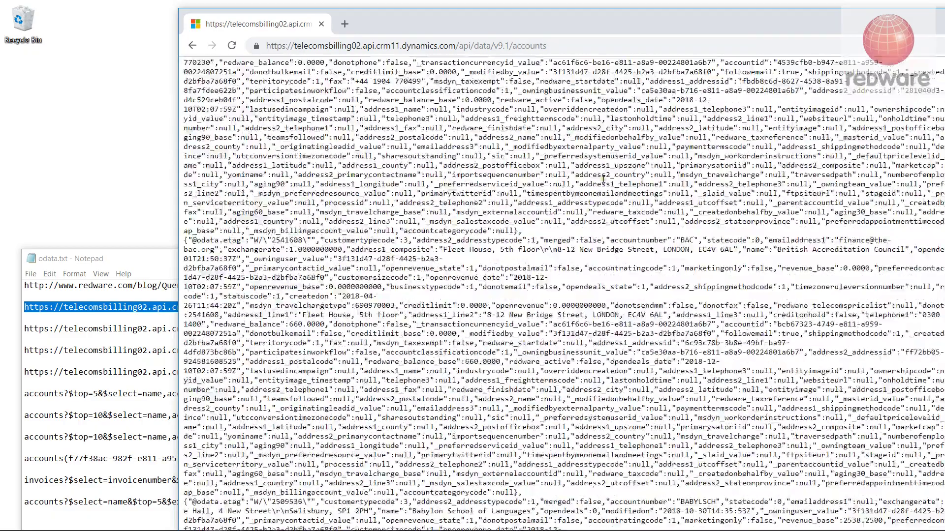
scroll(603, 180, up, 20)
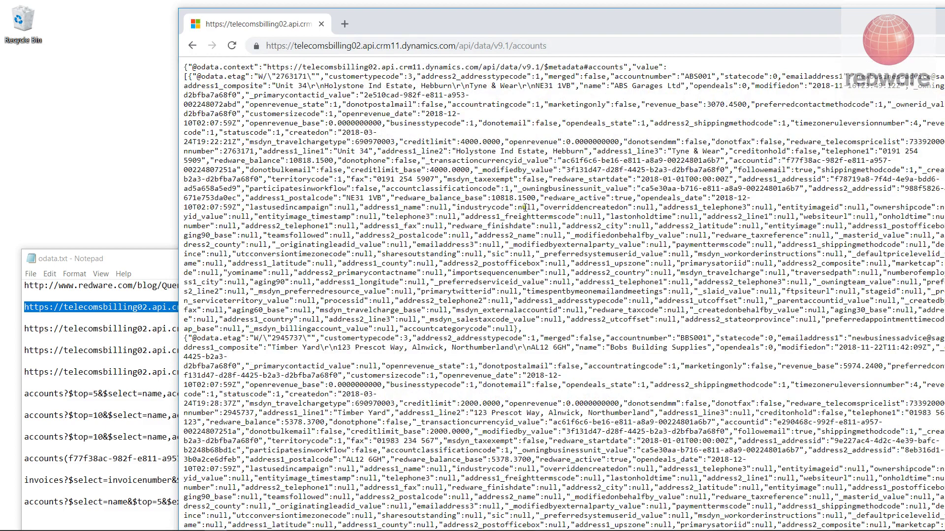
Copy the accounts?$top=5 query URL from odata.txt in Notepad, run it in the browser and look through the returned records
click(139, 260)
drag(435, 333, 16, 322)
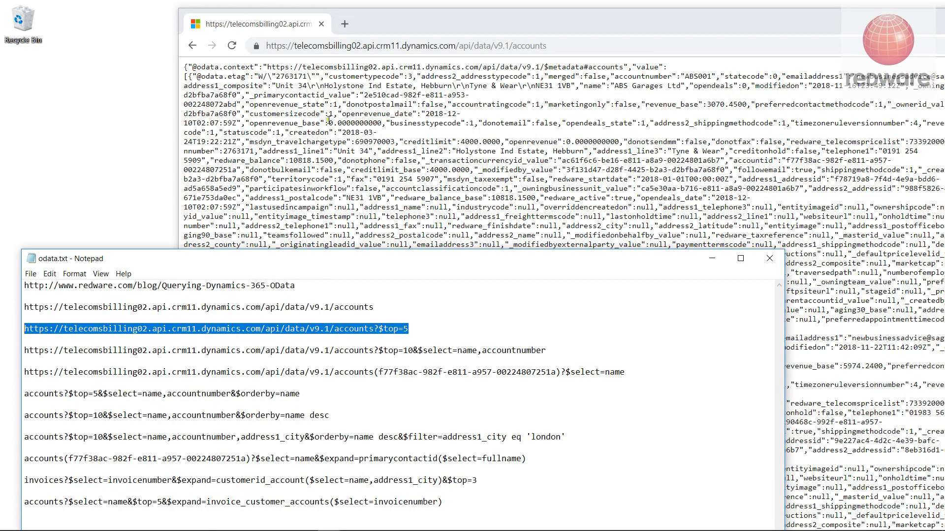
click(584, 46)
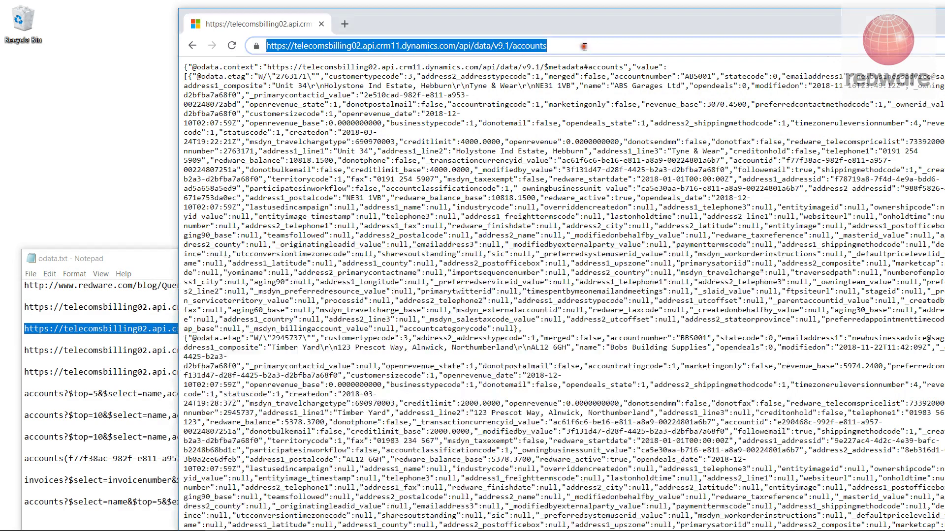
key(ctrl+v)
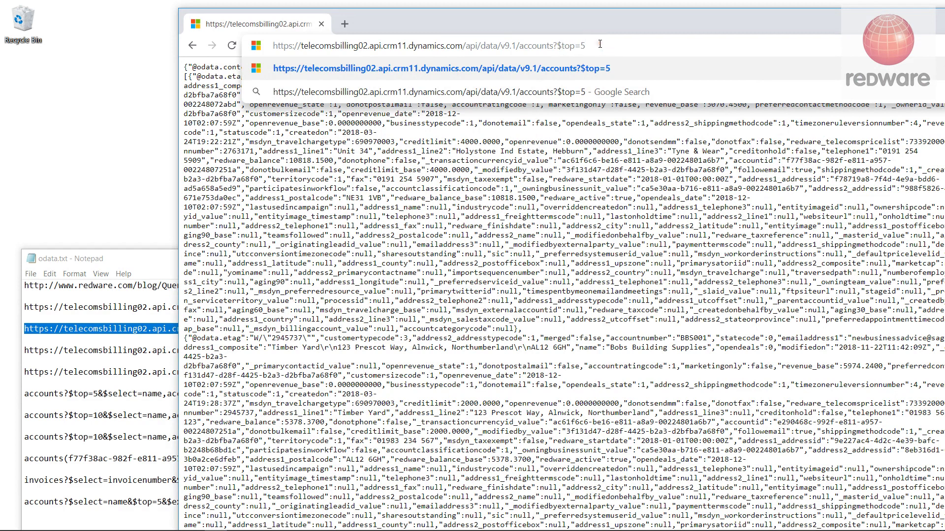
key(Return)
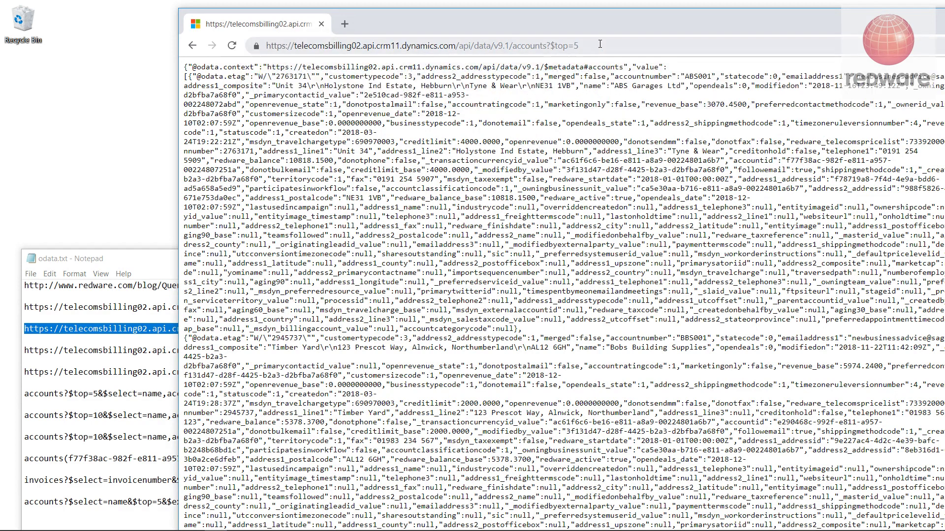
scroll(594, 171, down, 10)
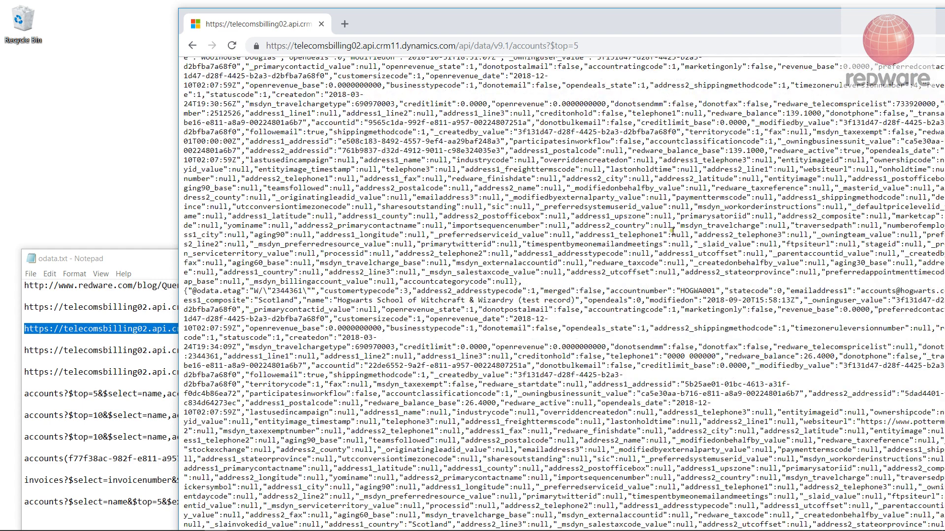
Rerun the current query, then copy the accounts?$top=10&$select=name,accountnumber URL from odata.txt in Notepad and run it in the browser
click(618, 46)
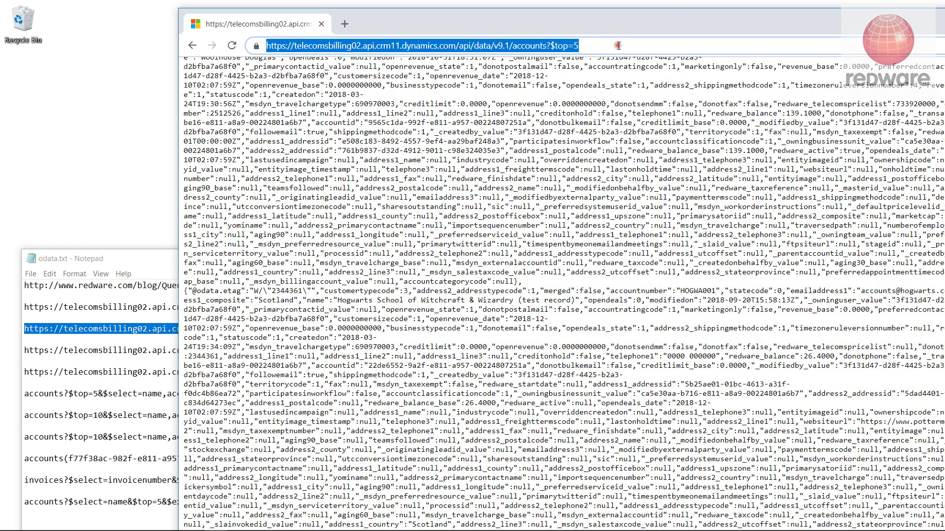
key(Return)
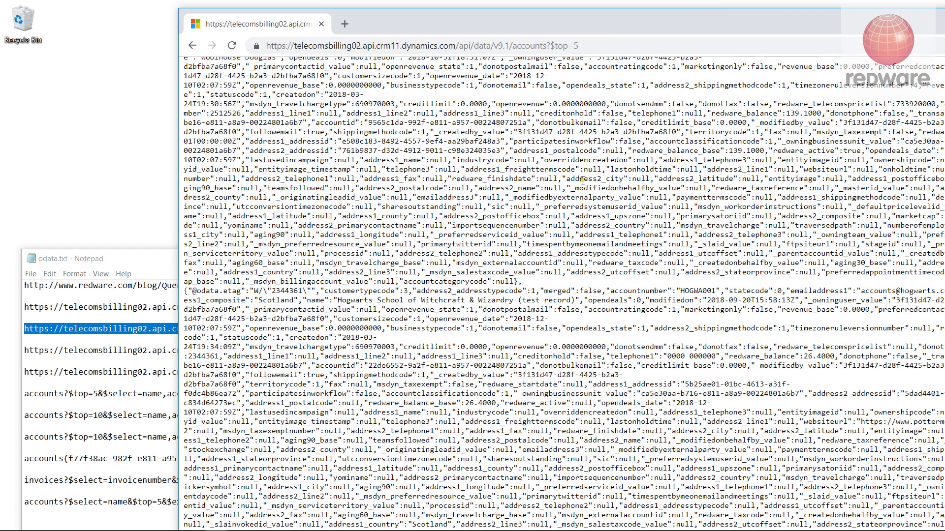
click(147, 265)
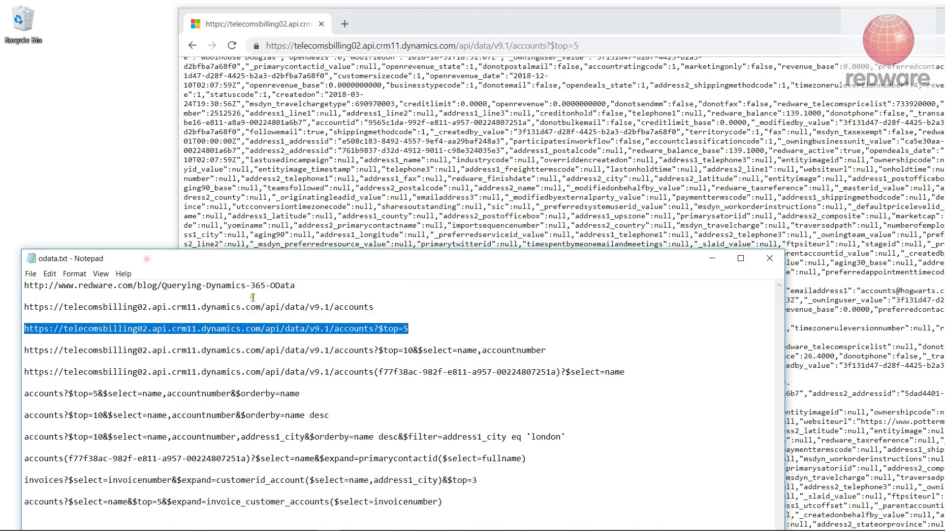
drag(584, 351, 2, 350)
key(ctrl+c)
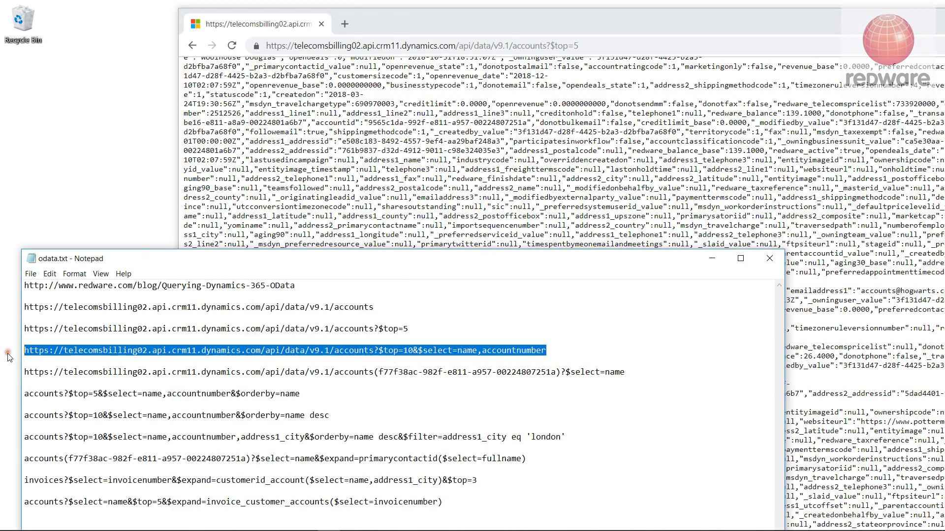
click(607, 46)
key(ctrl+v)
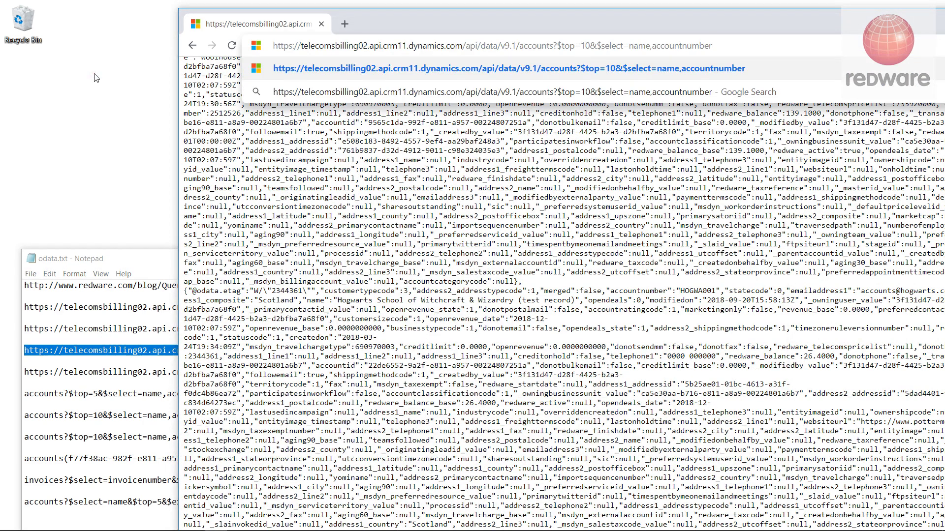
key(Return)
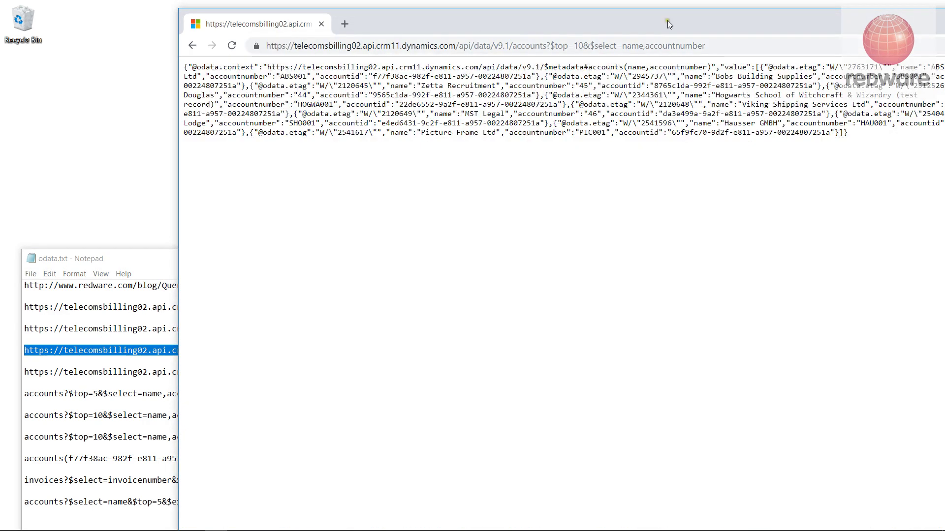
Examine the selected name and accountnumber fields, the first returned account record, and the ? and $select parts of the query URL
double_click(629, 44)
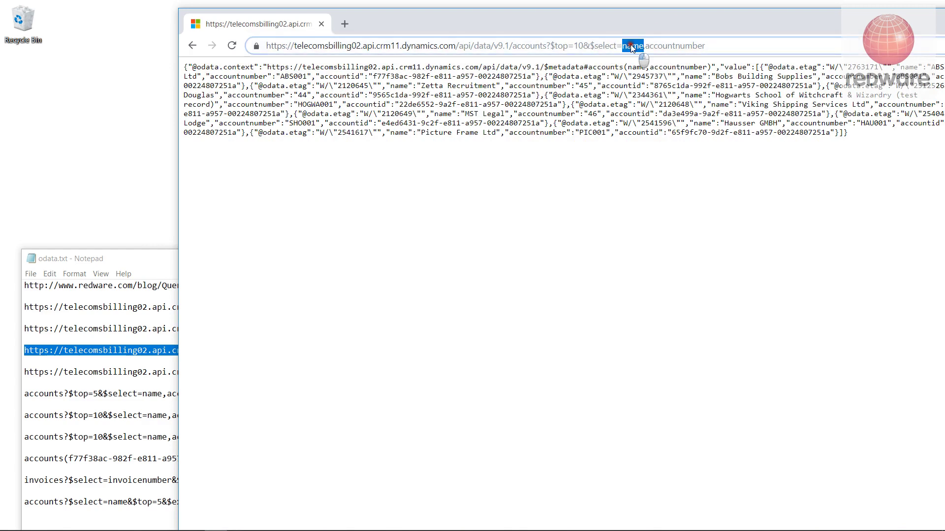
double_click(676, 45)
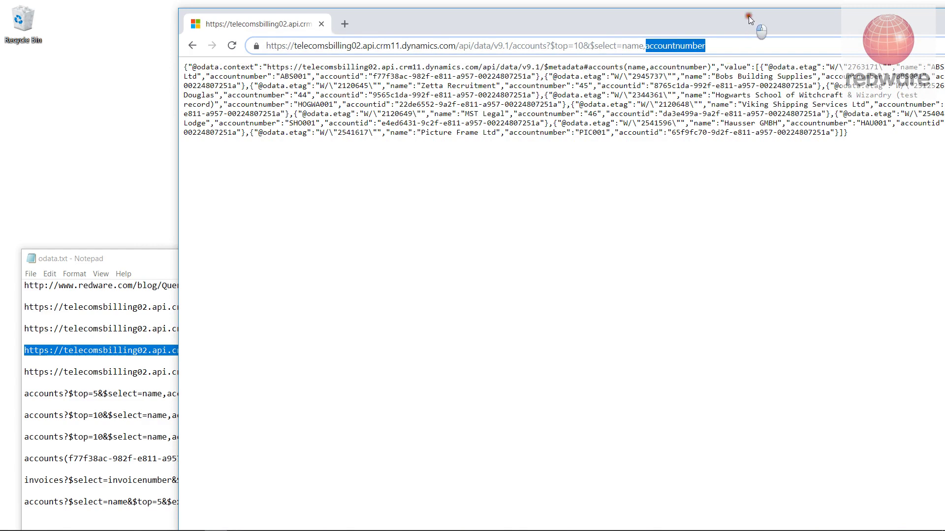
drag(748, 15, 617, 13)
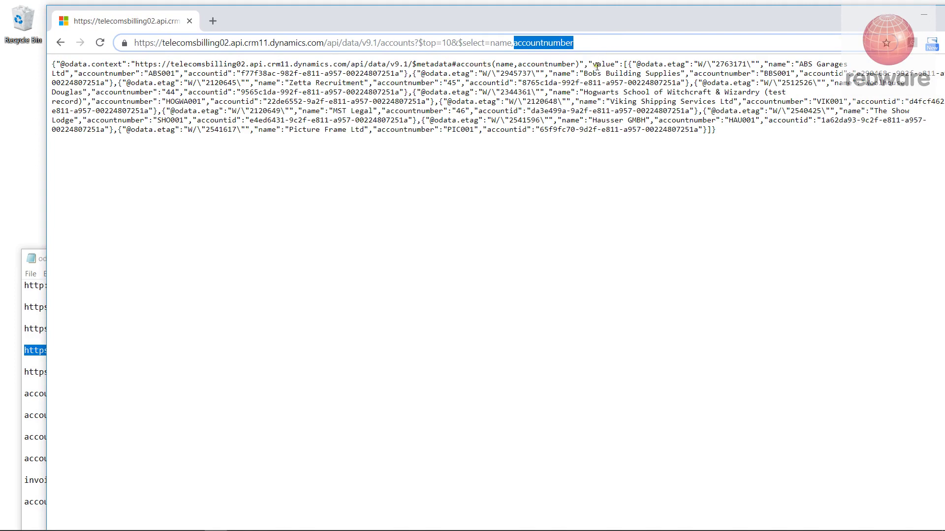
drag(631, 63, 408, 74)
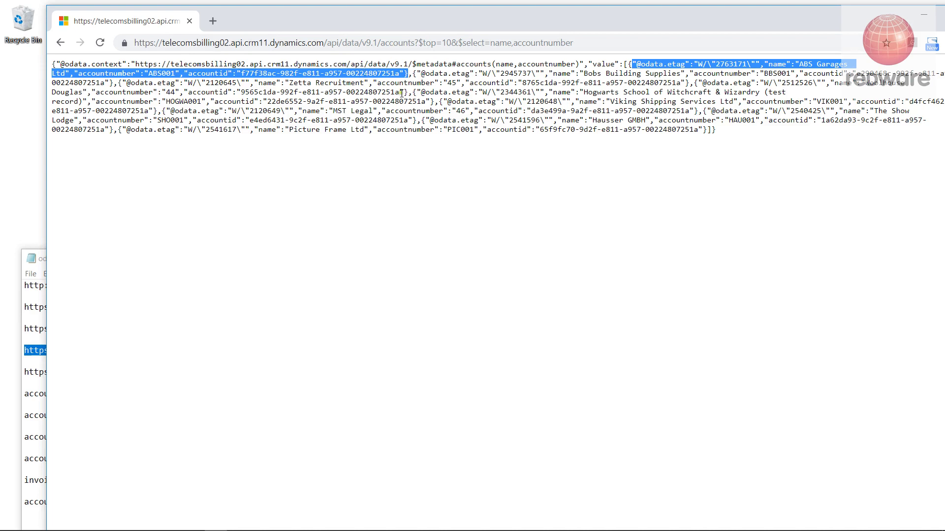
drag(414, 43, 419, 43)
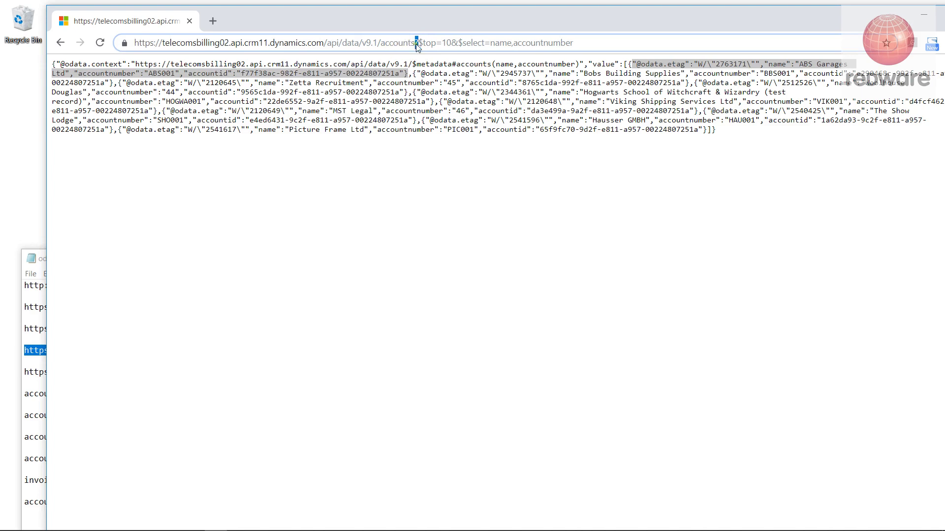
double_click(455, 43)
drag(588, 43, 134, 43)
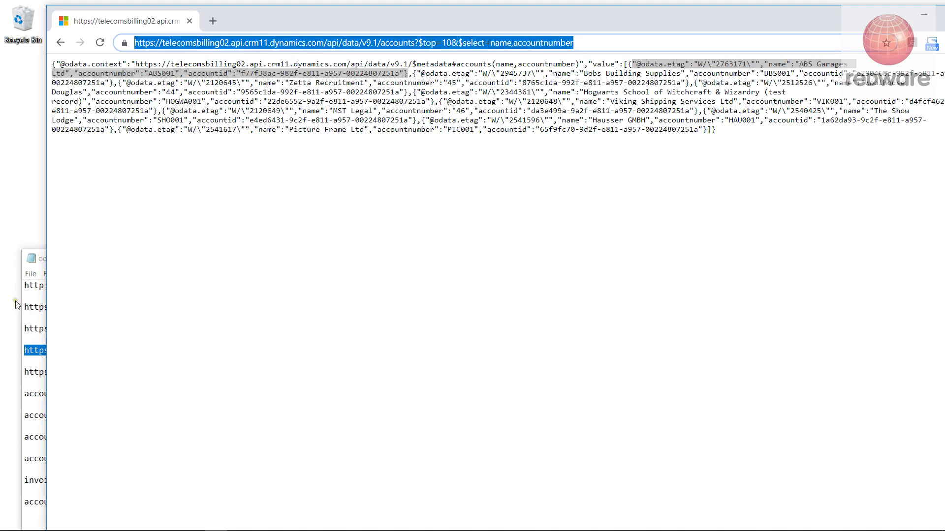
Copy the single-account query URL ending in ?$select=name from odata.txt, run it in the browser and check the record ID and account name
click(30, 337)
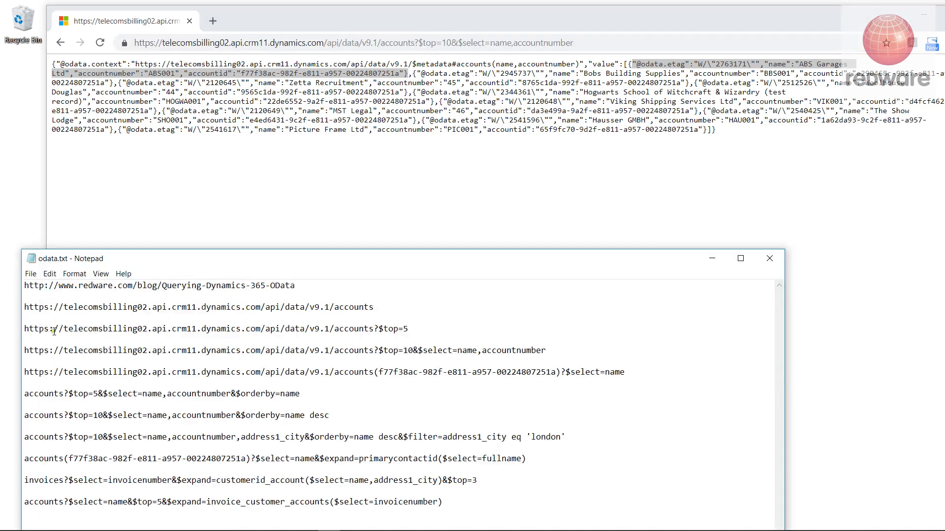
double_click(632, 375)
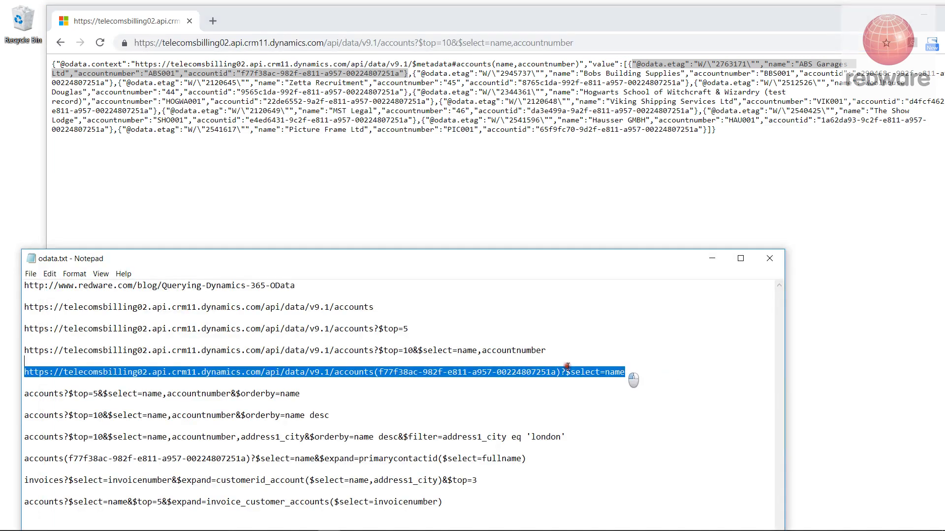
drag(29, 394, 2, 372)
key(ctrl+c)
click(596, 44)
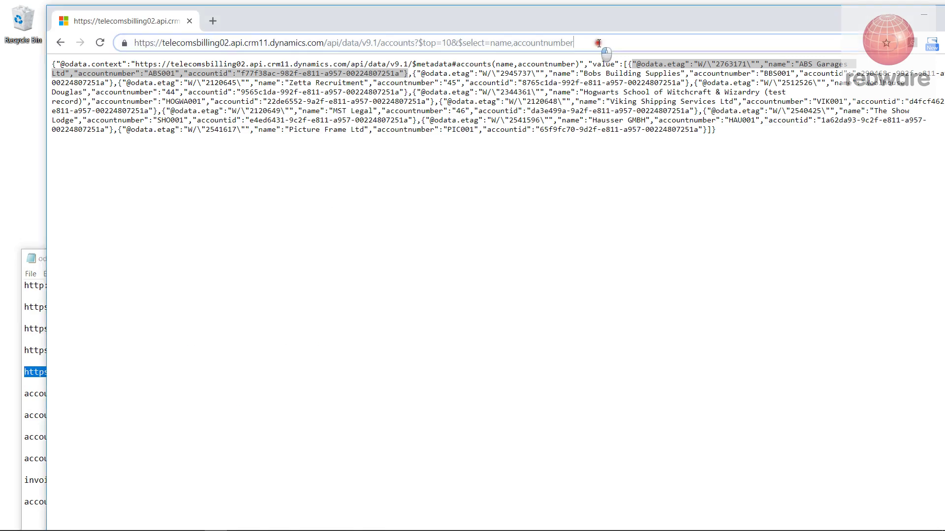
click(608, 45)
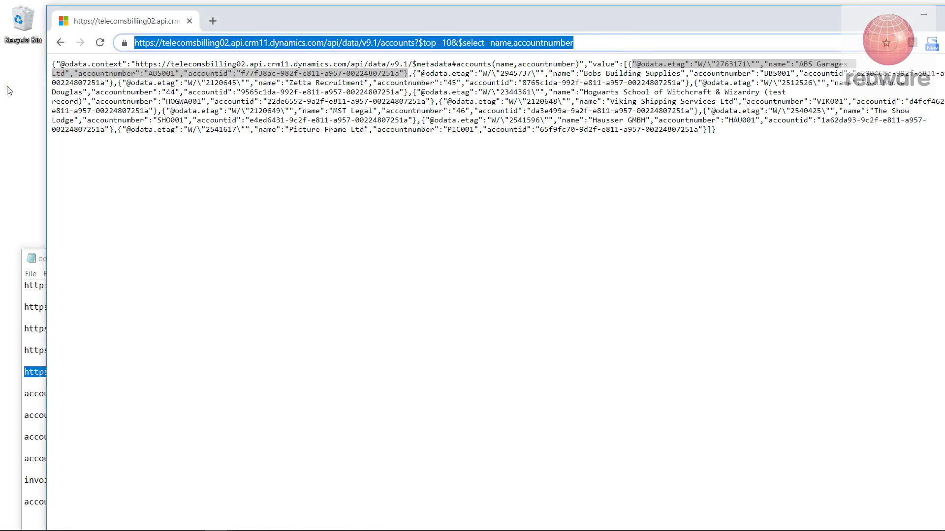
key(ctrl+v)
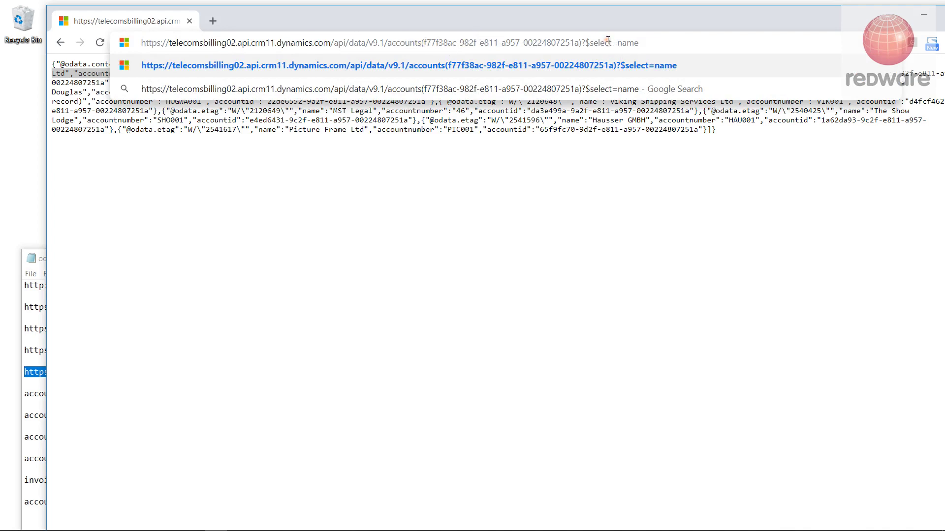
key(Return)
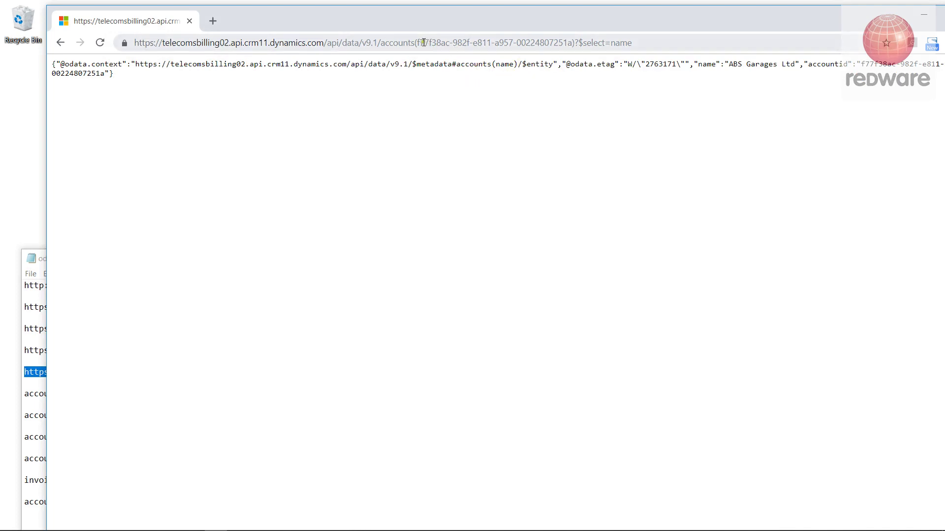
drag(421, 43, 525, 43)
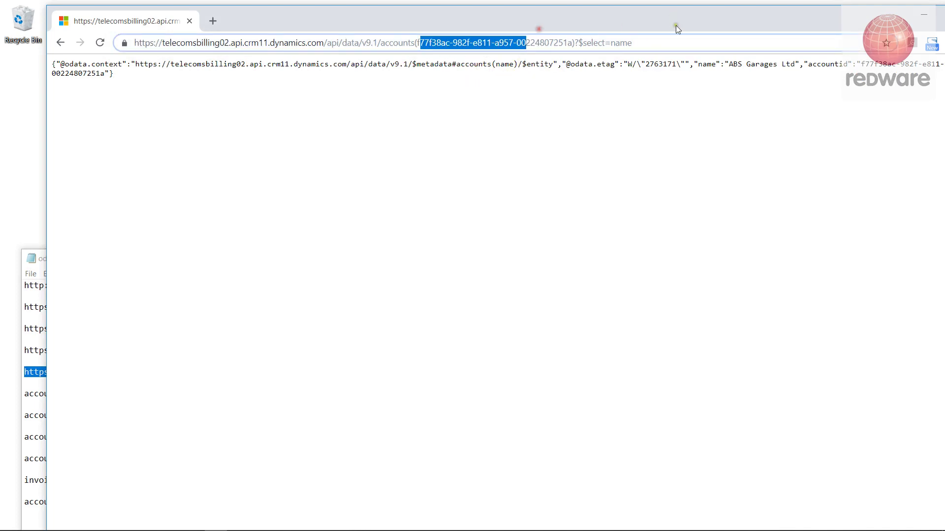
drag(730, 65, 839, 64)
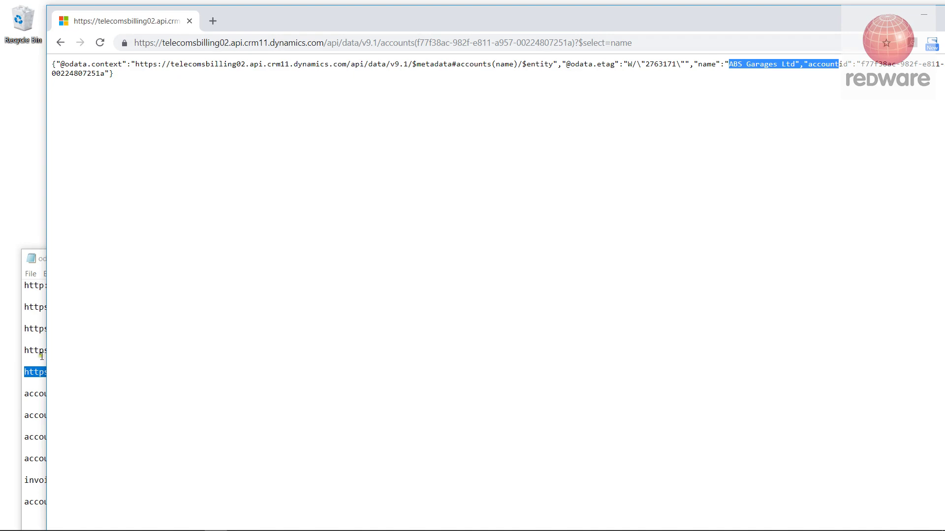
Copy accounts?$top=5&$select=name,accountnumber&$orderby=name from odata.txt and run it in the browser in place of the part after api/data/v9.1/
drag(42, 354, 547, 351)
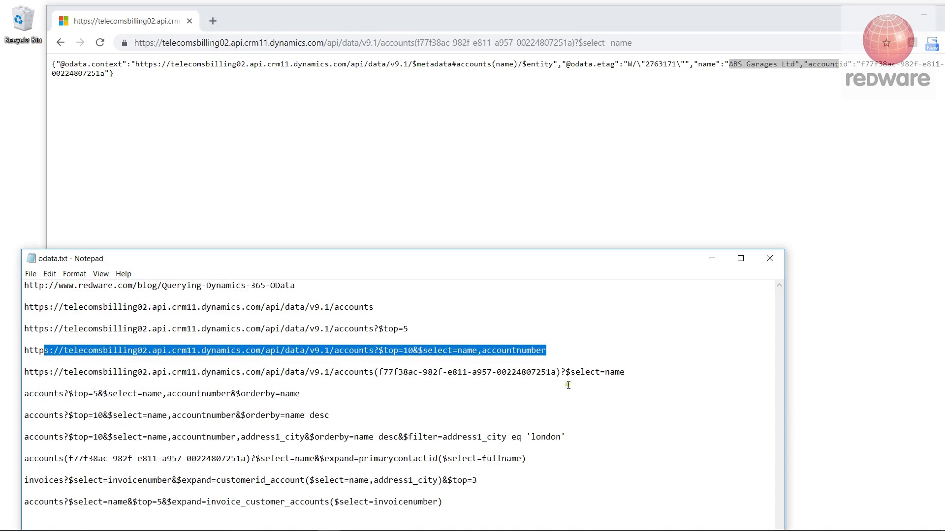
click(654, 371)
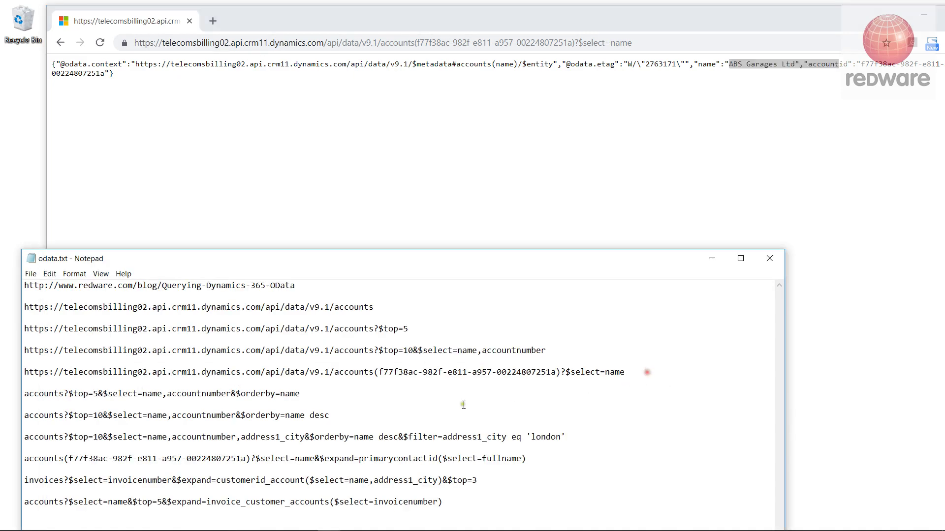
drag(301, 394, 17, 394)
key(ctrl+c)
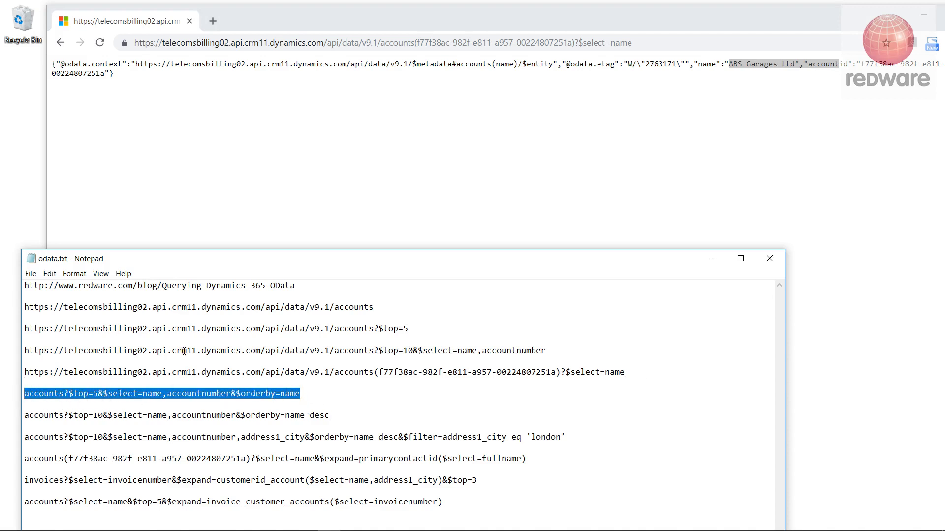
drag(397, 44, 893, 7)
click(381, 44)
key(ctrl+v)
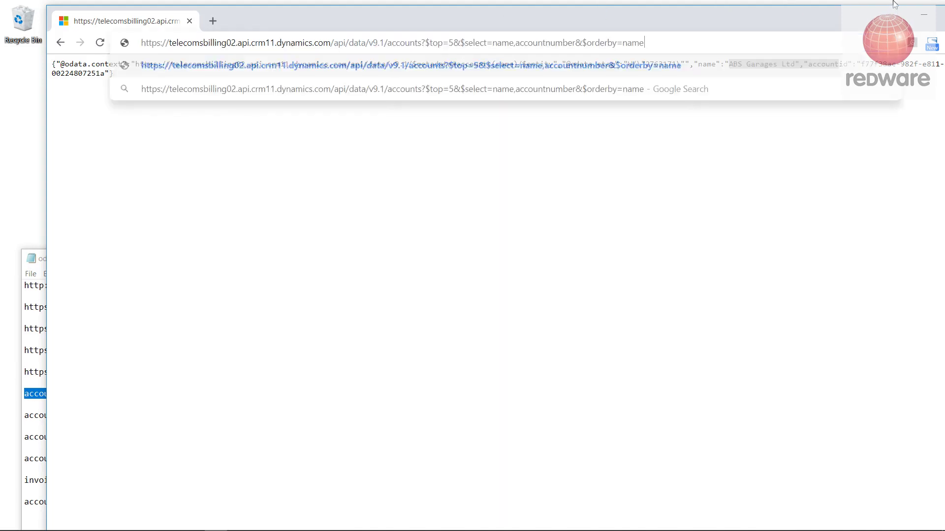
key(Return)
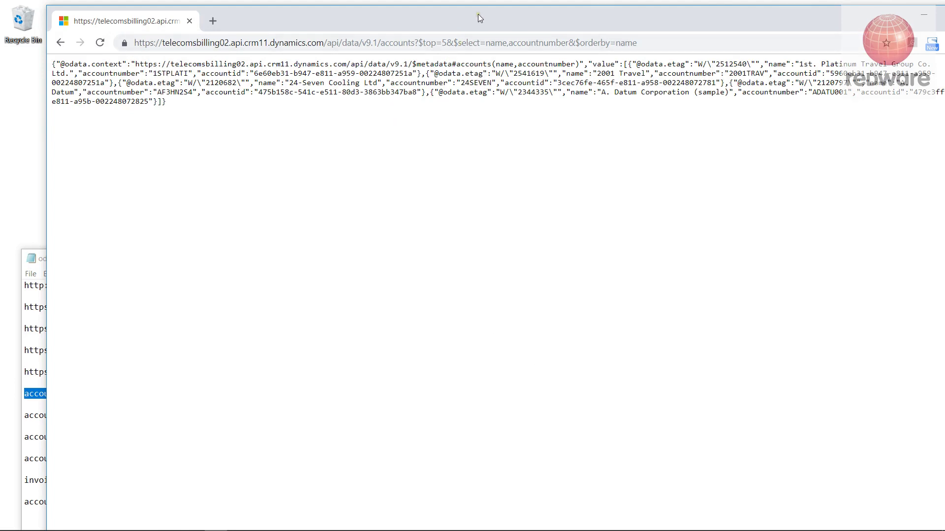
Close the web browser, switch to Redware OData Browser, move its window up over Notepad and widen it
drag(478, 14, 443, 144)
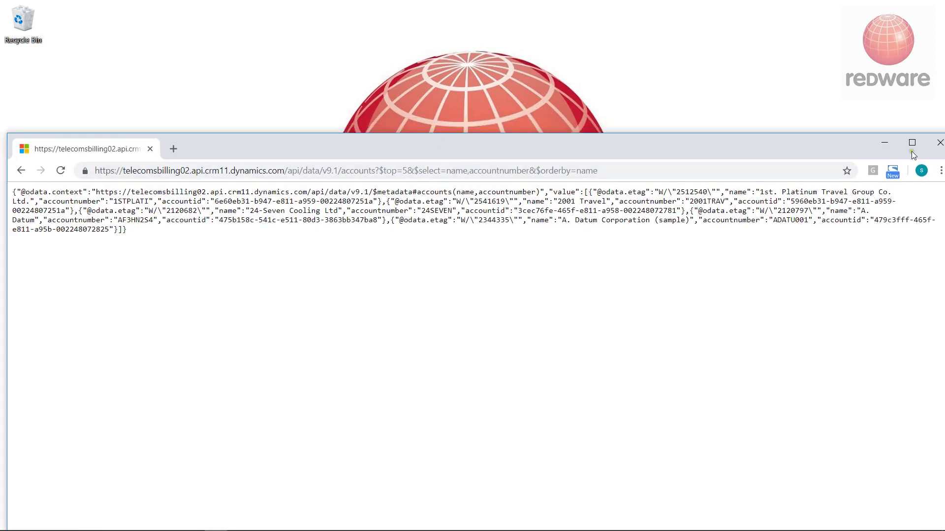
drag(820, 161, 652, 85)
click(784, 77)
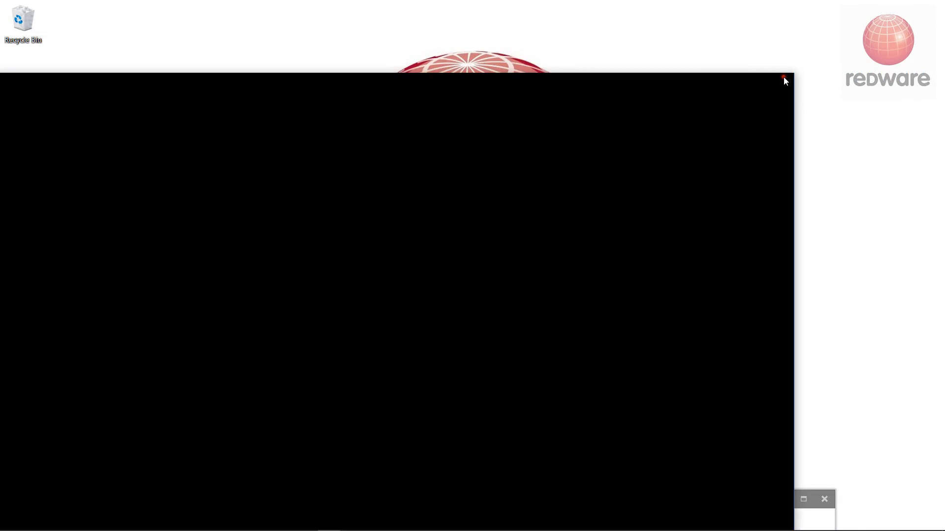
click(787, 526)
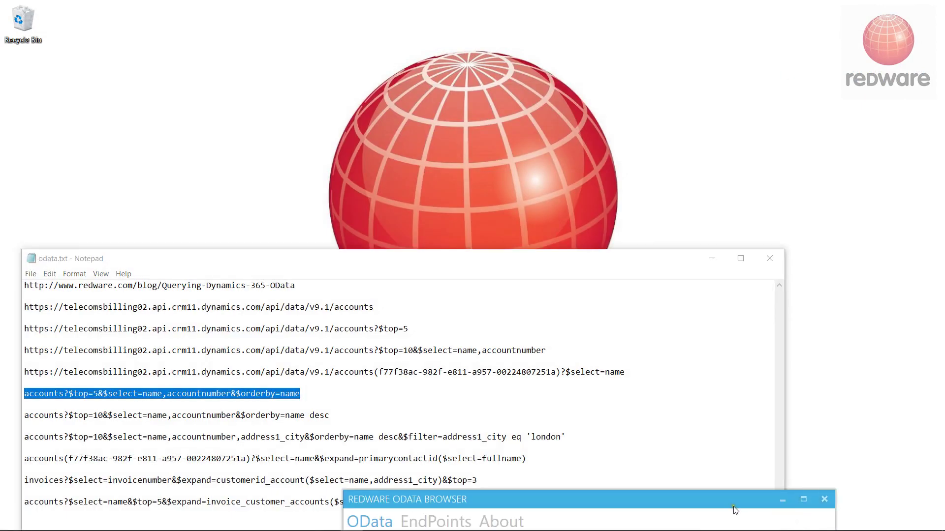
drag(733, 503, 598, 80)
triple_click(488, 195)
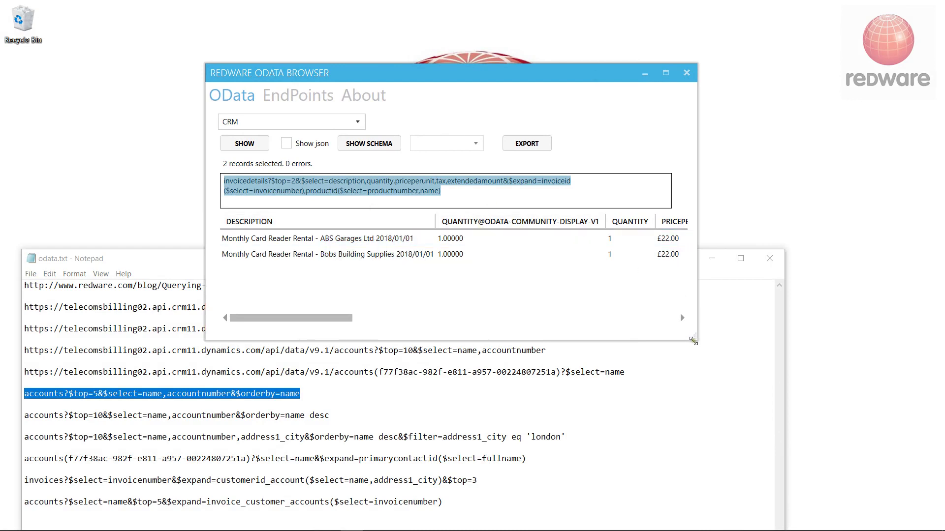
drag(694, 340, 905, 349)
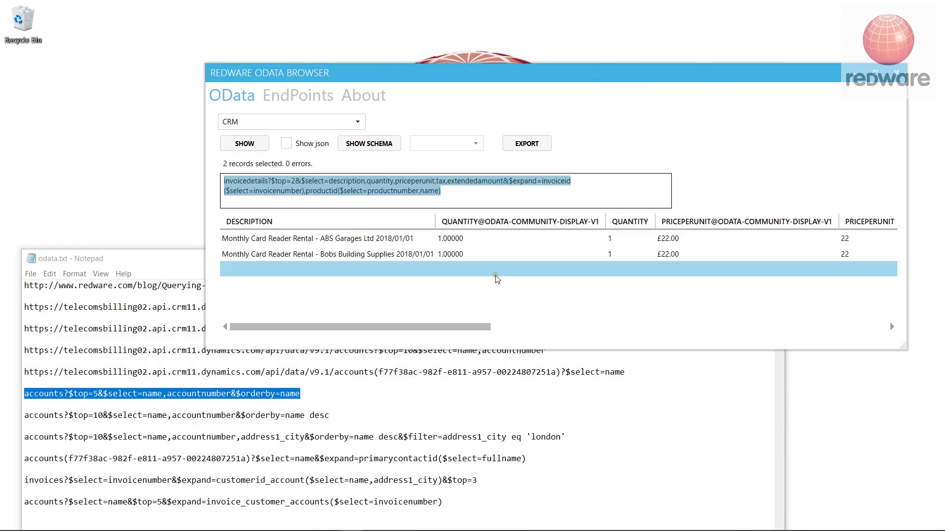
Look over the available OData services and the CRM endpoint's connection settings, and return to the OData query page
click(358, 125)
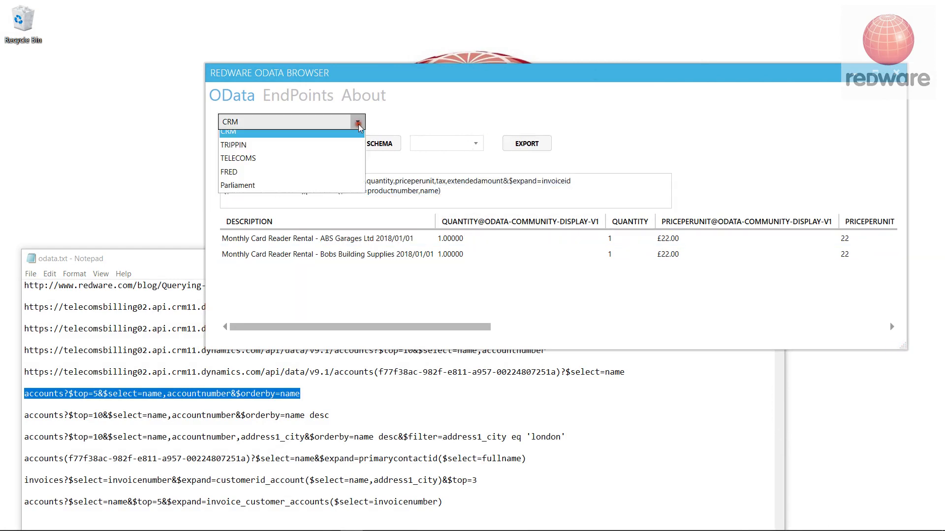
click(293, 94)
click(293, 93)
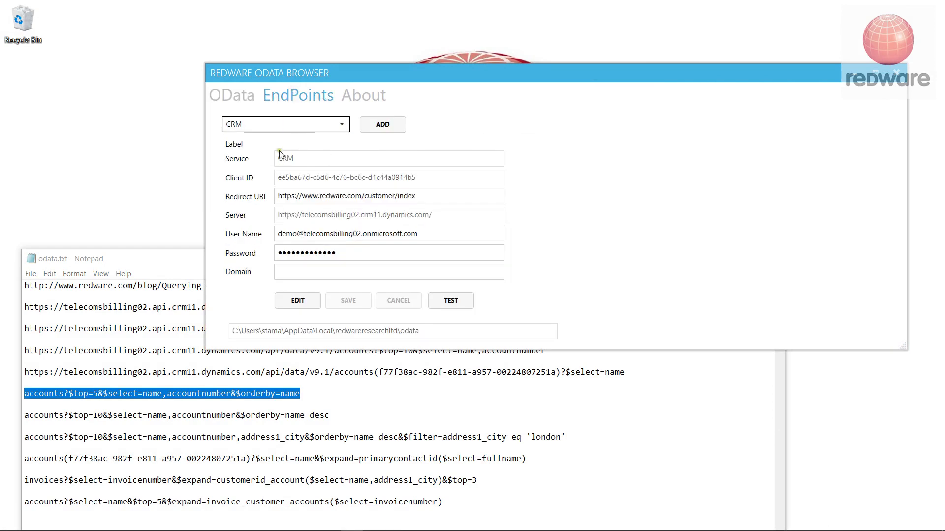
drag(418, 175, 341, 175)
click(240, 96)
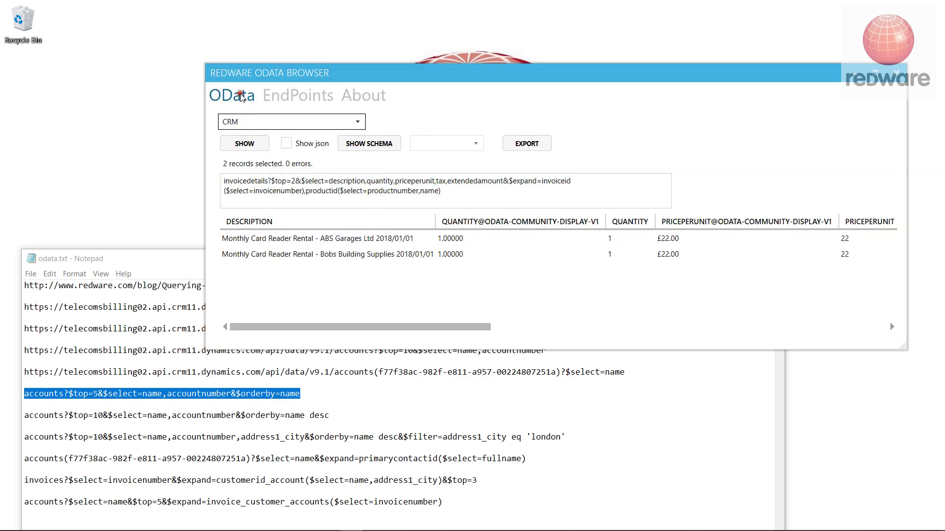
Replace the OData query with the copied accounts?$top=5&$select=name,accountnumber&$orderby=name and run it against the CRM service
click(500, 189)
key(ctrl+a)
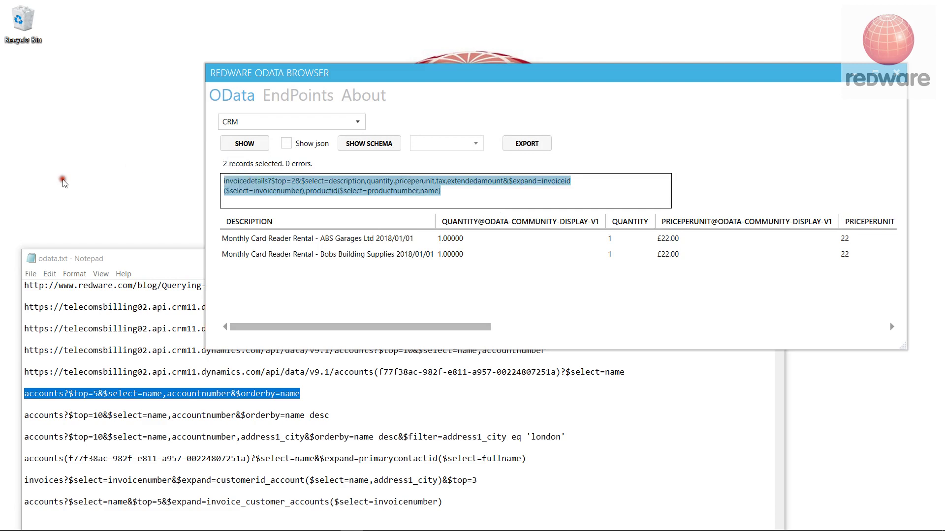
key(ctrl+v)
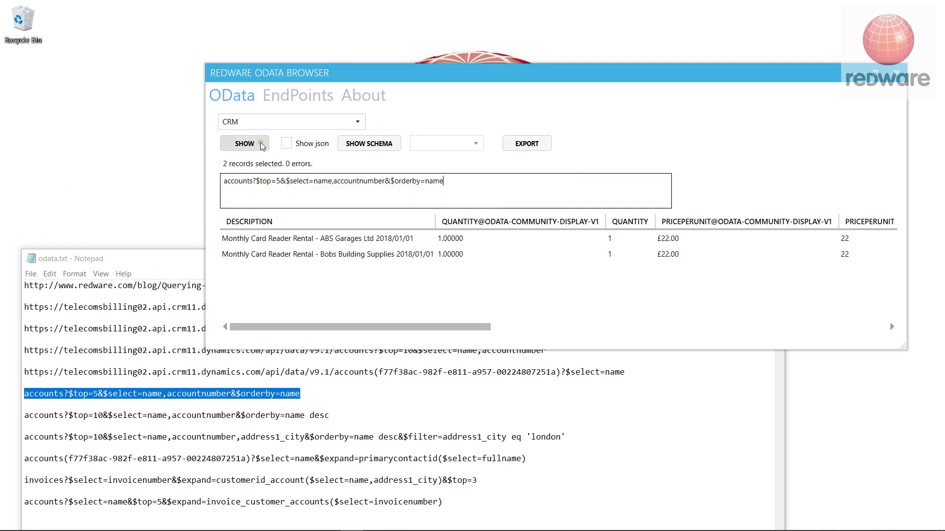
click(245, 144)
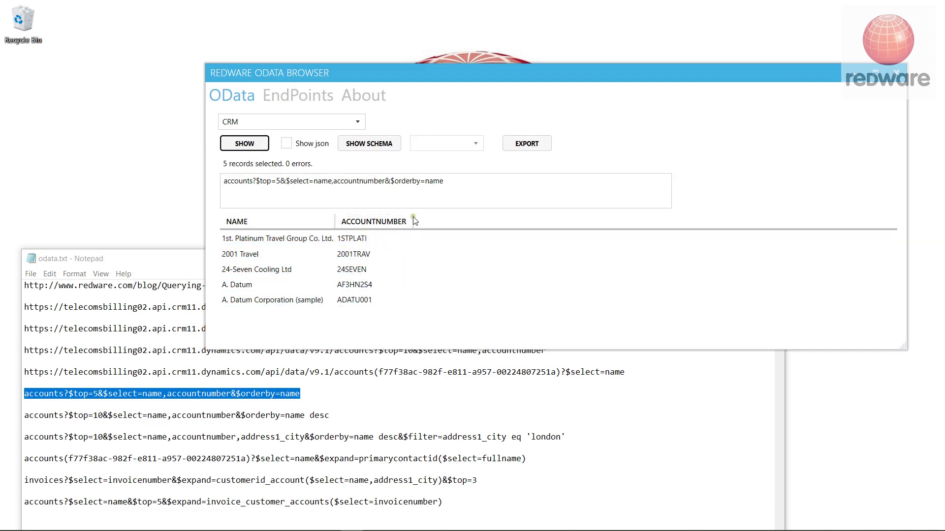
Append desc to the accounts query's $orderby=name, run it and look through the results as JSON
click(466, 183)
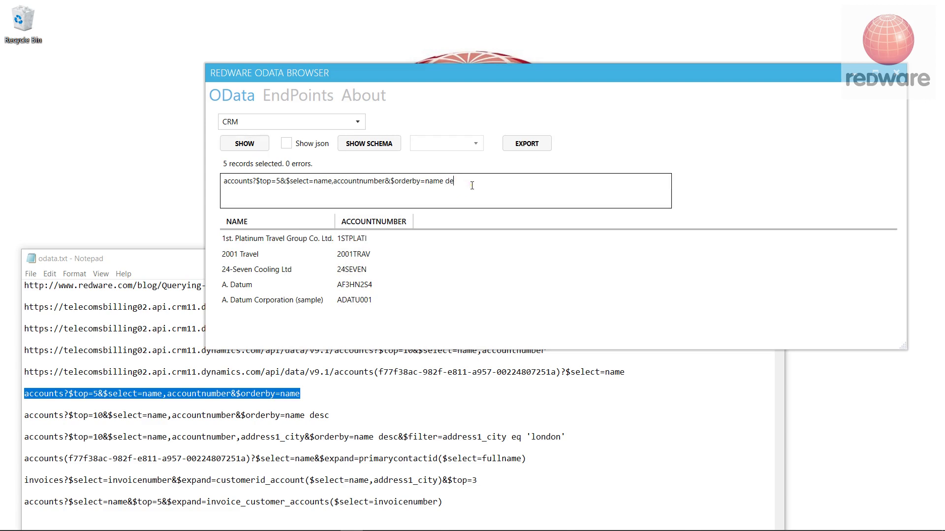
click(245, 144)
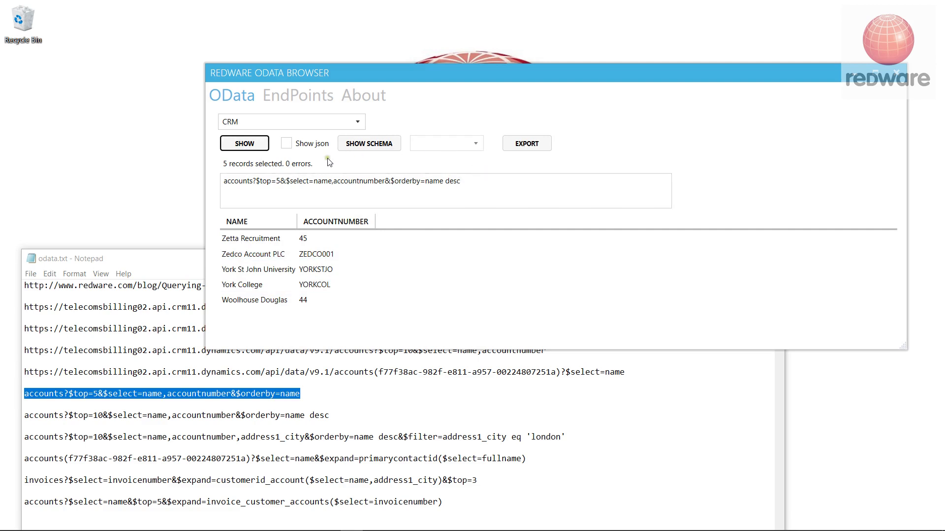
click(294, 144)
scroll(442, 286, down, 6)
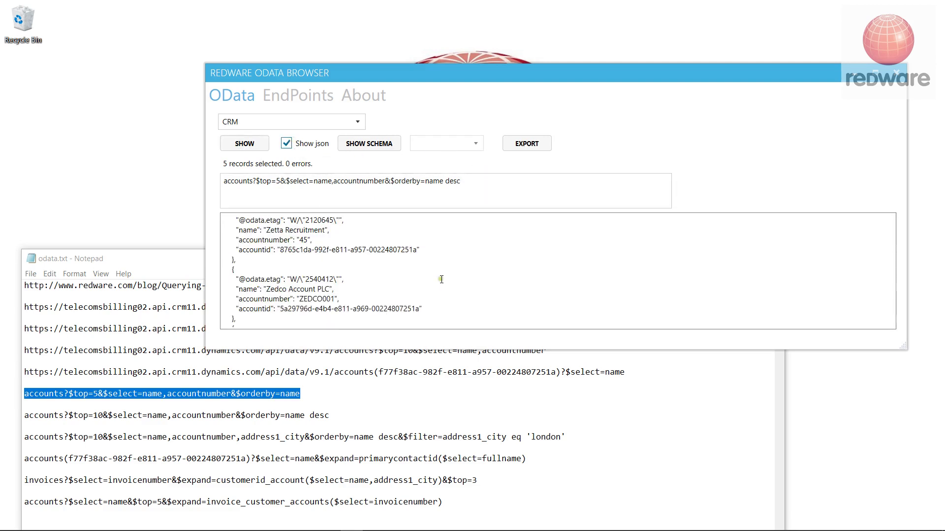
scroll(448, 290, up, 6)
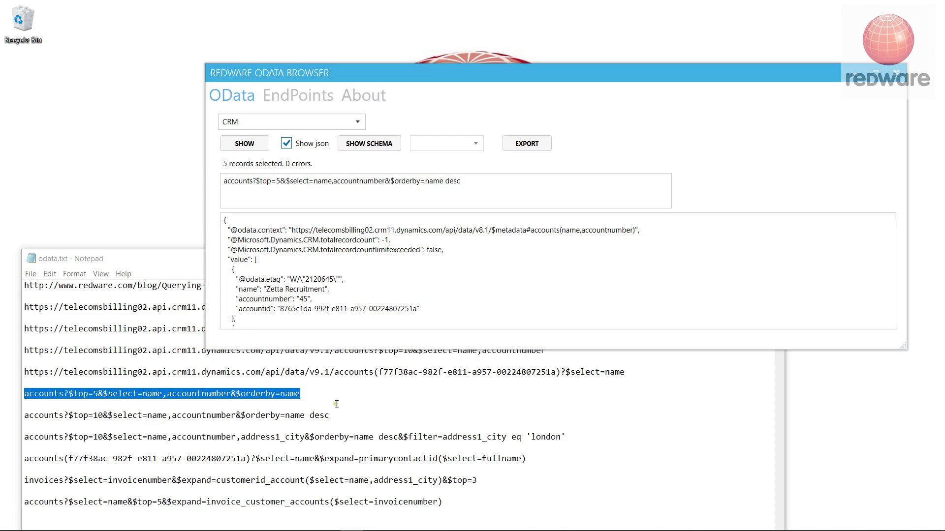
Replace the OData query with accounts?$top=10&$select=name,accountnumber,address1_city&$orderby=name desc&$filter=address1_city eq 'london', copied from odata.txt
click(582, 443)
drag(566, 437, 317, 437)
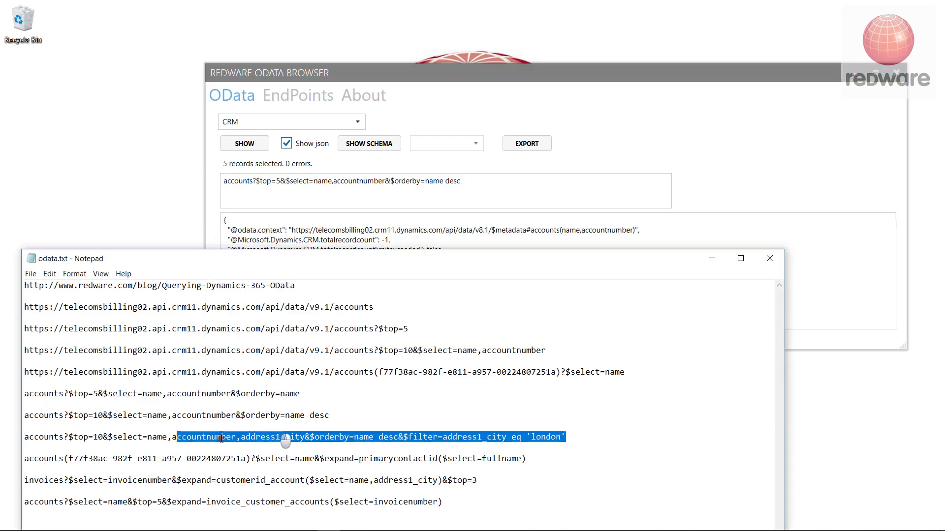
click(22, 443)
key(shift+End)
key(ctrl+c)
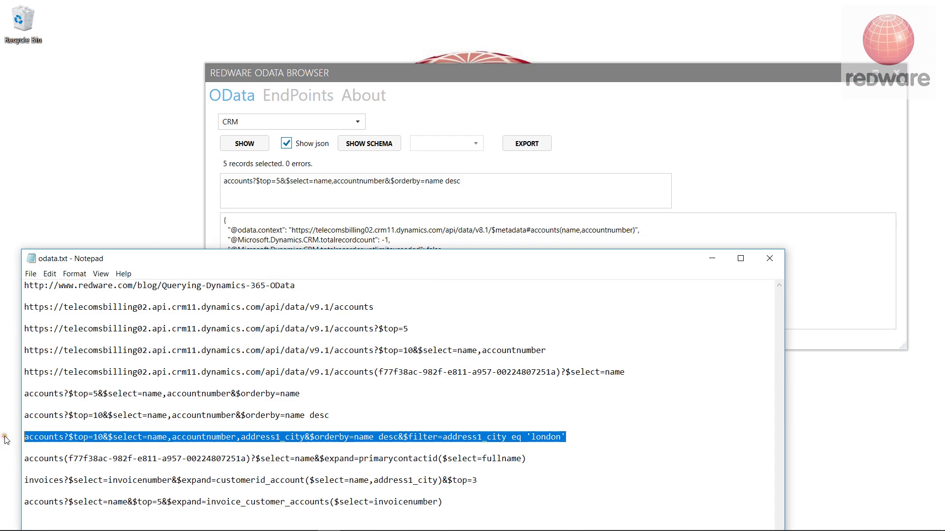
drag(497, 194, 132, 182)
key(ctrl+v)
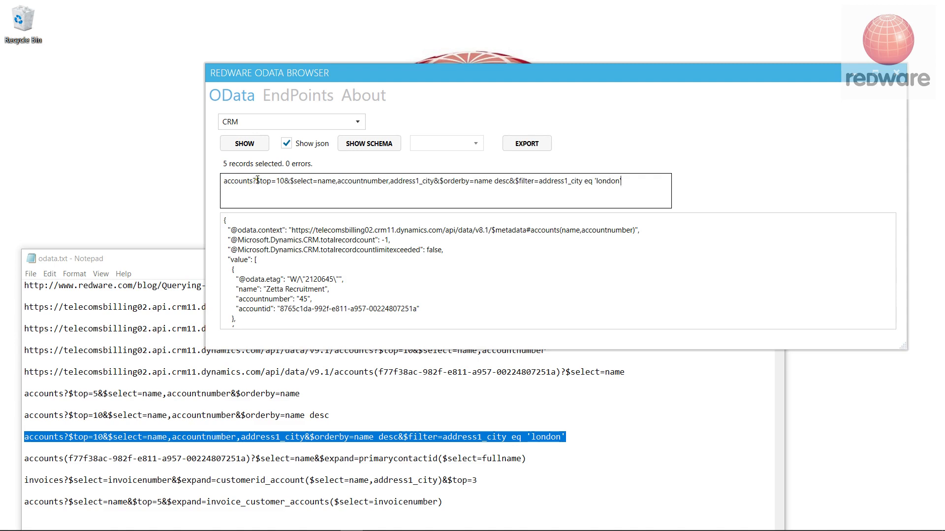
Review the London filter query's options, run it and switch the results from JSON to the table view
drag(257, 181, 658, 186)
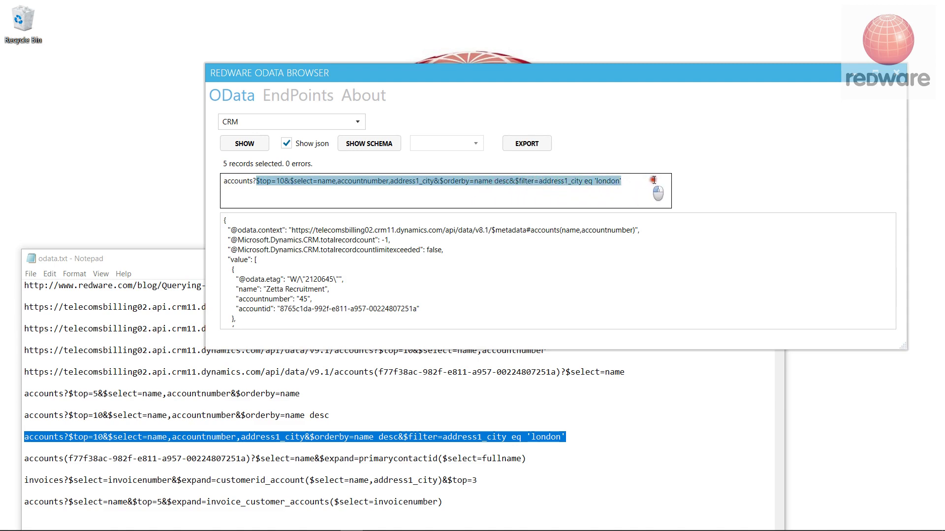
click(344, 192)
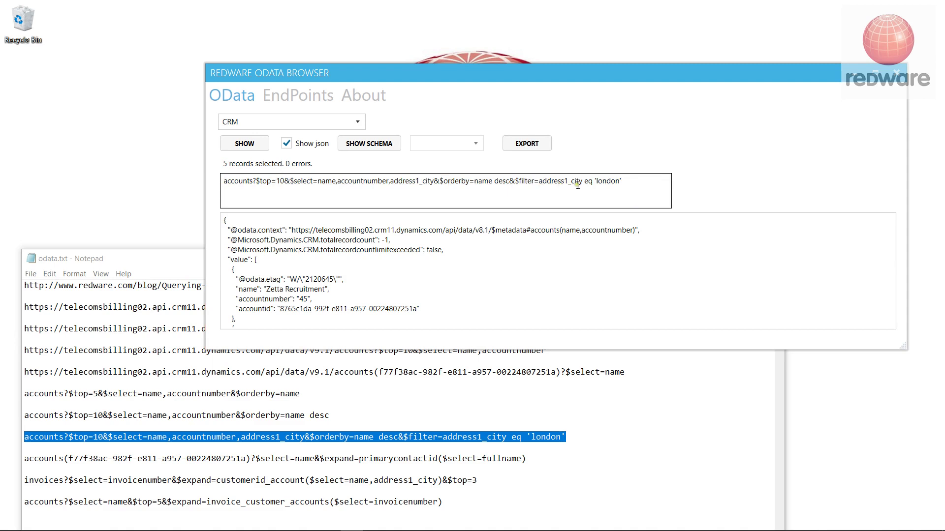
click(243, 147)
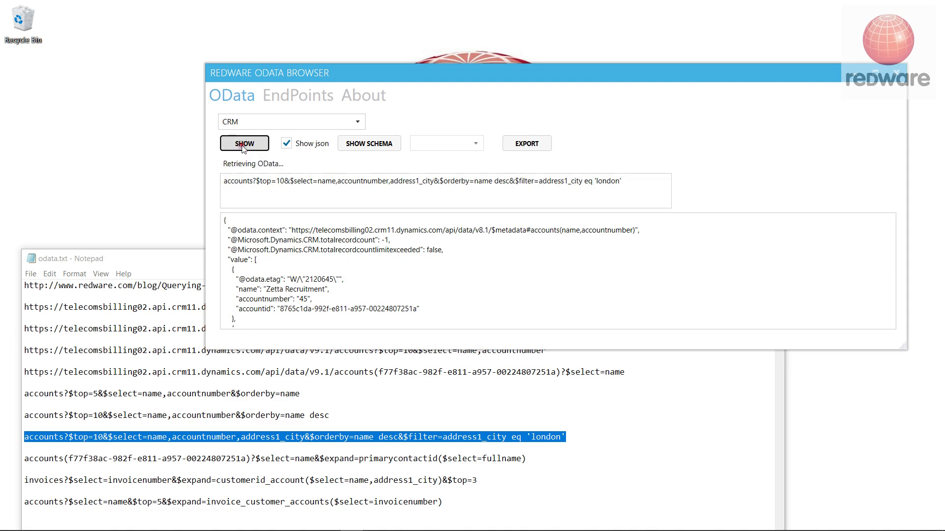
click(286, 144)
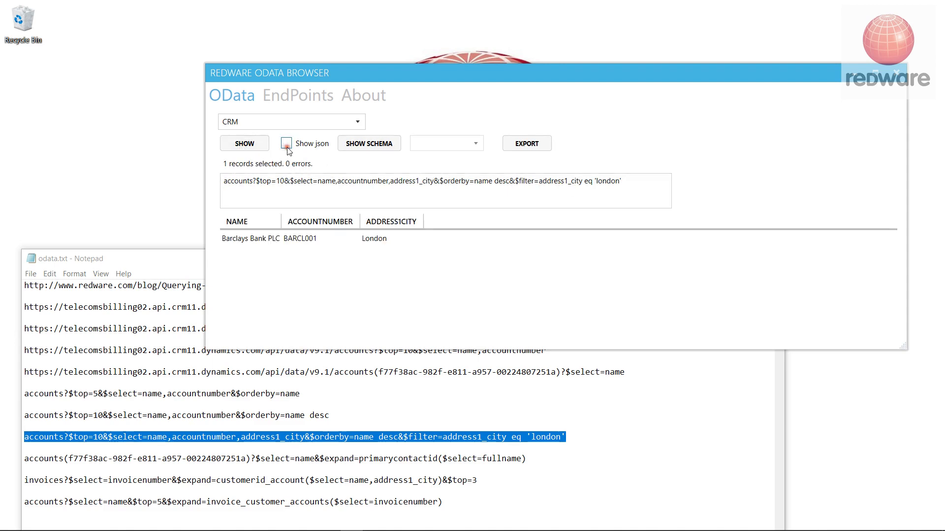
click(250, 236)
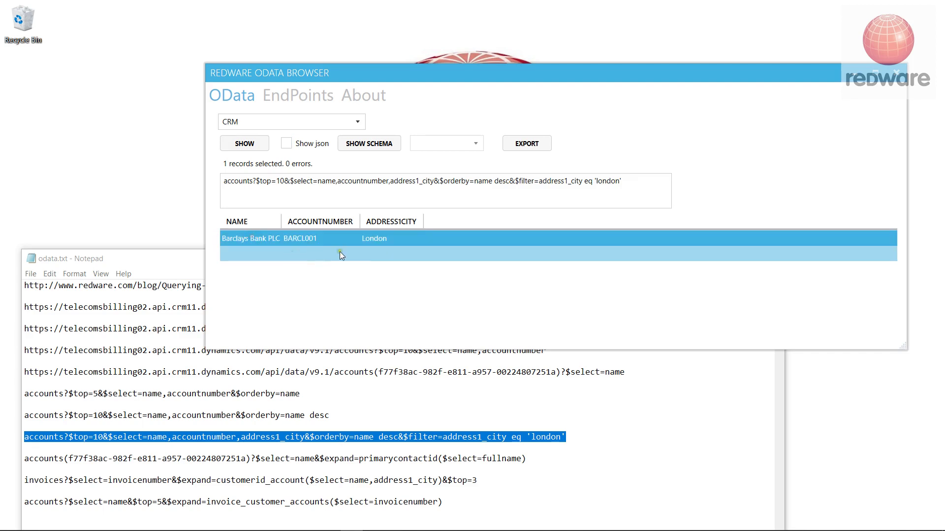
Copy the single-account query with $select=name&$expand=primarycontactid($select=fullname) from odata.txt into the OData query box and run it
click(529, 461)
drag(527, 459, 3, 451)
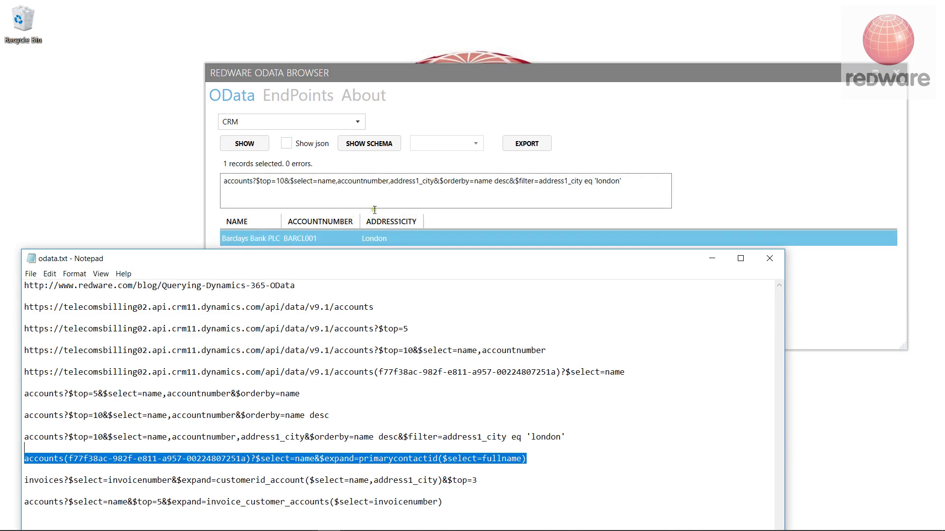
drag(624, 191, 300, 222)
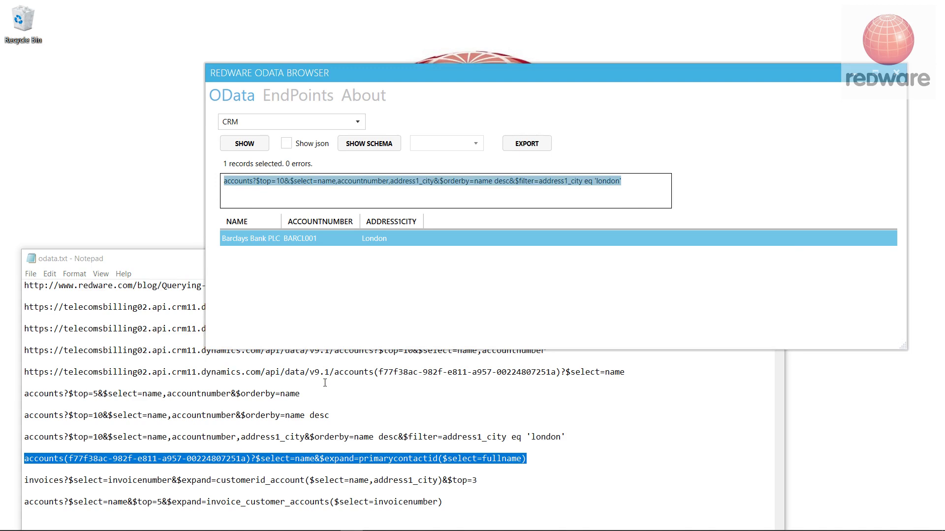
click(418, 463)
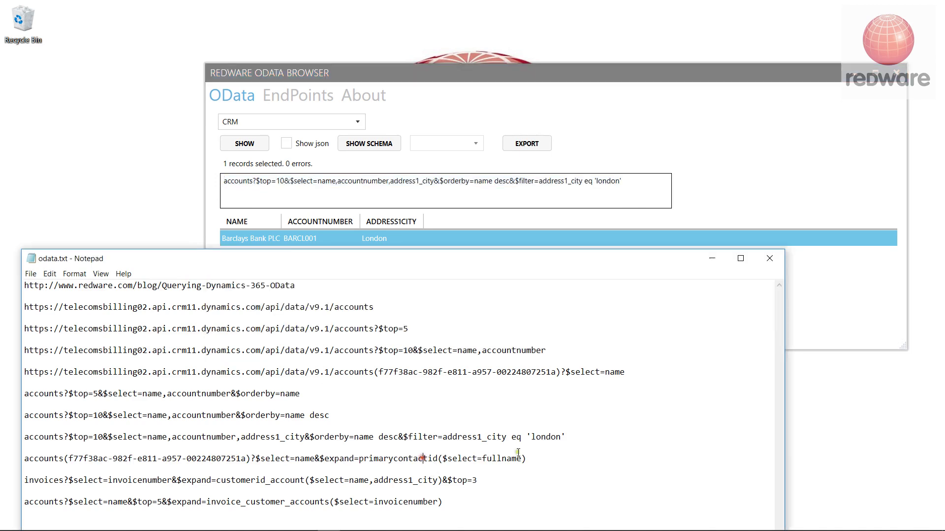
drag(565, 466, 2, 458)
key(ctrl+c)
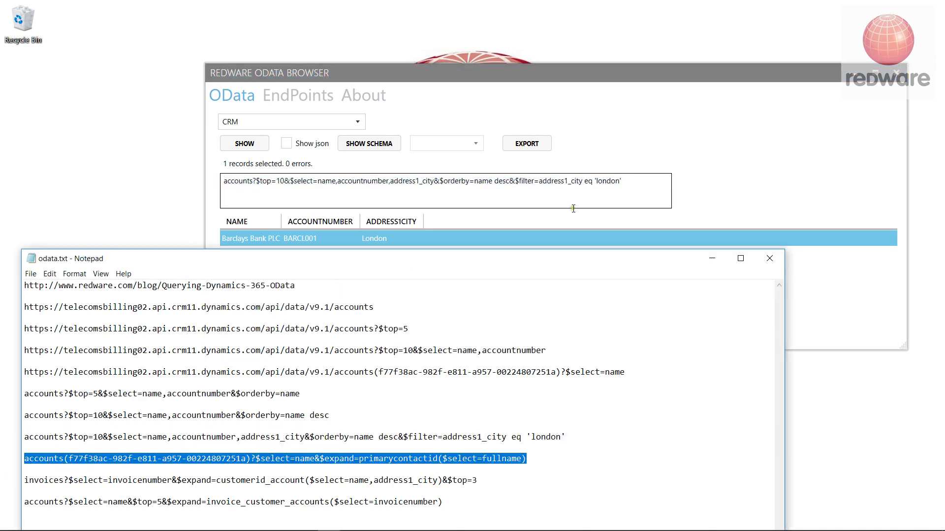
drag(642, 182, 120, 182)
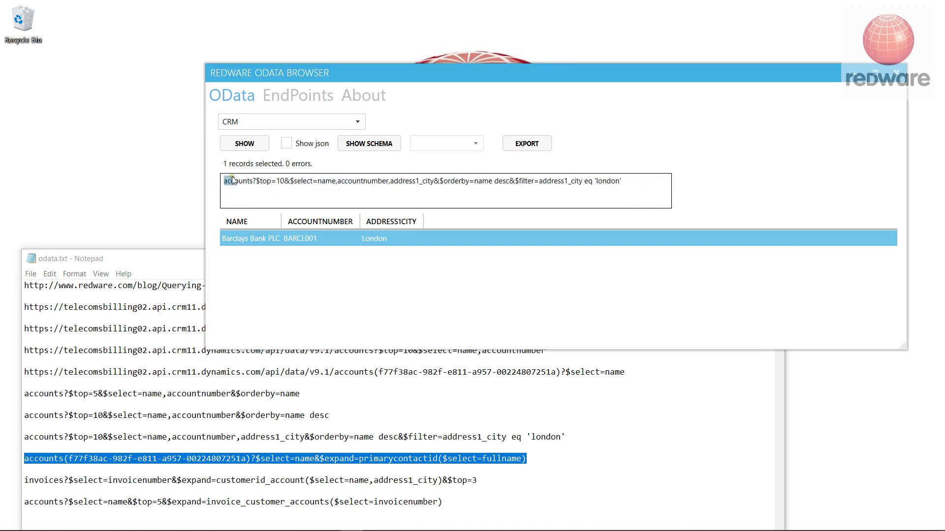
drag(635, 197, 190, 184)
key(ctrl+v)
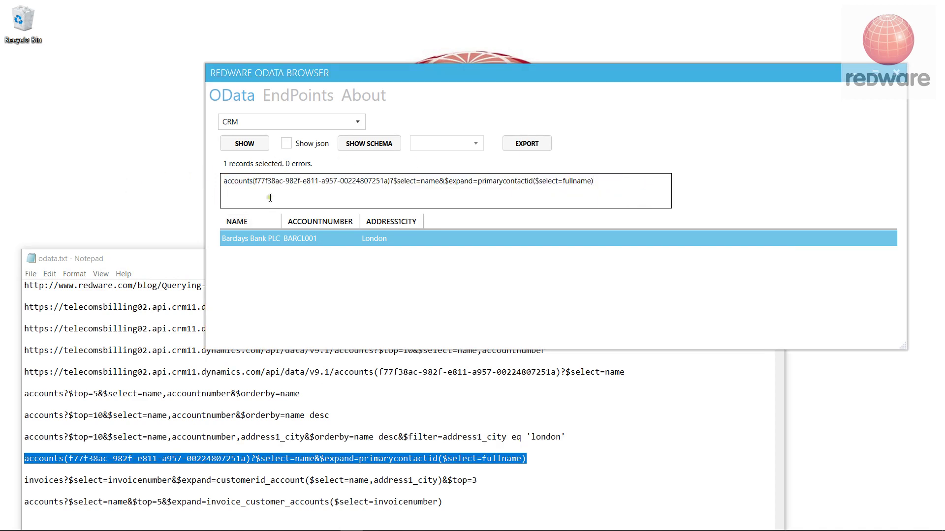
click(266, 149)
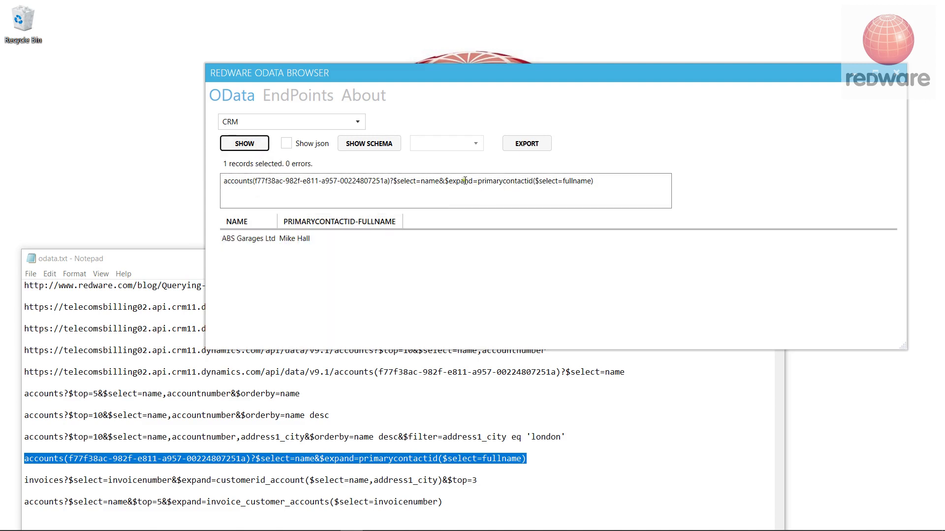
Add lastname after fullname in the primarycontactid expansion and run the single-account query again
drag(449, 182, 532, 181)
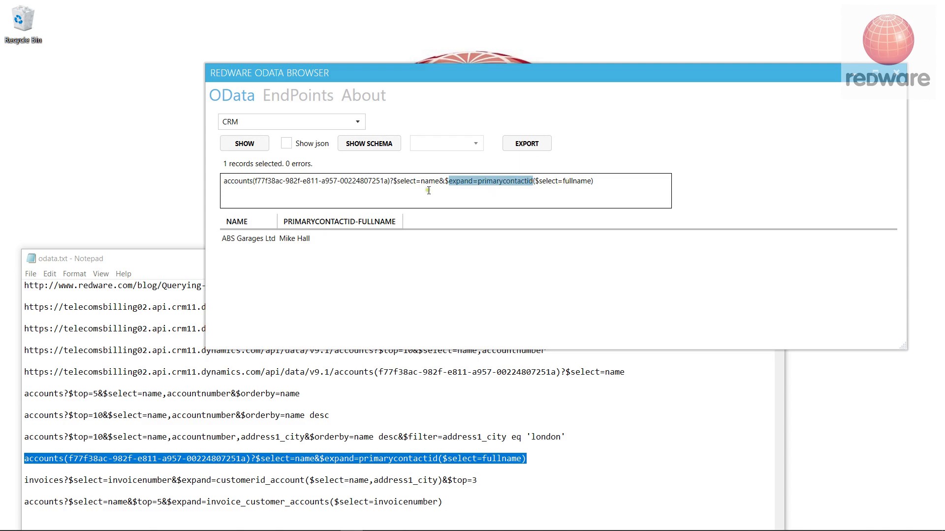
click(294, 202)
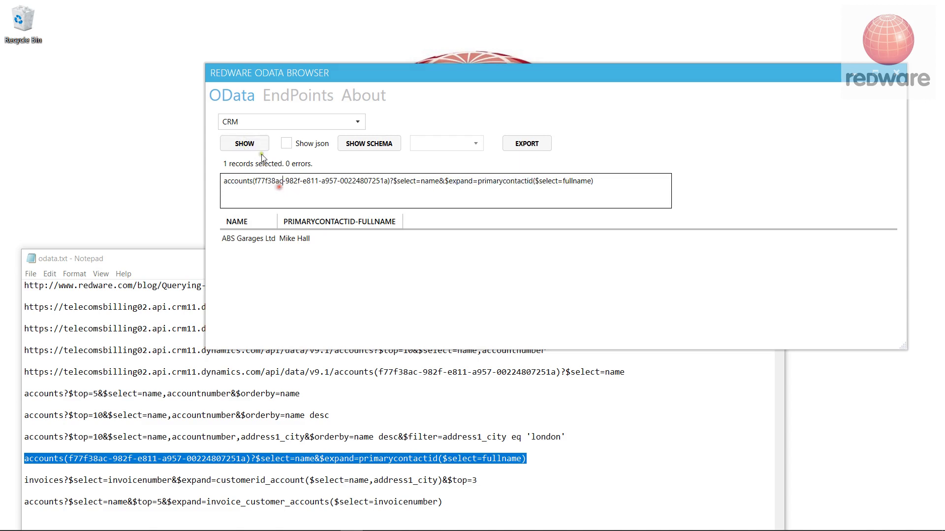
click(244, 143)
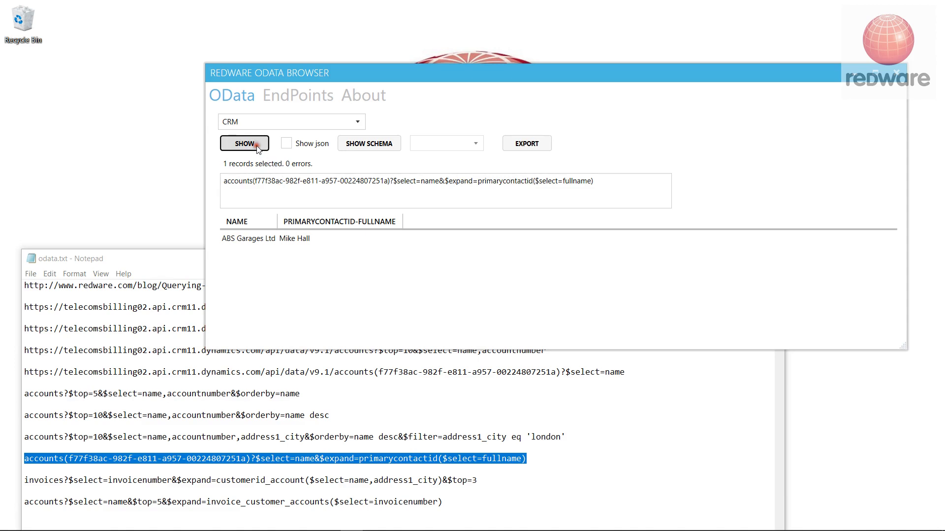
click(592, 182)
text(,lastname)
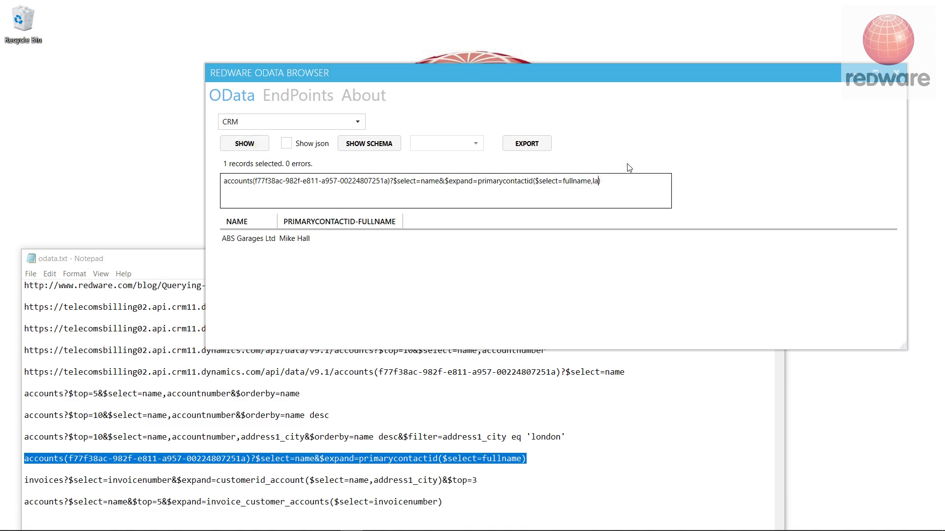
click(247, 147)
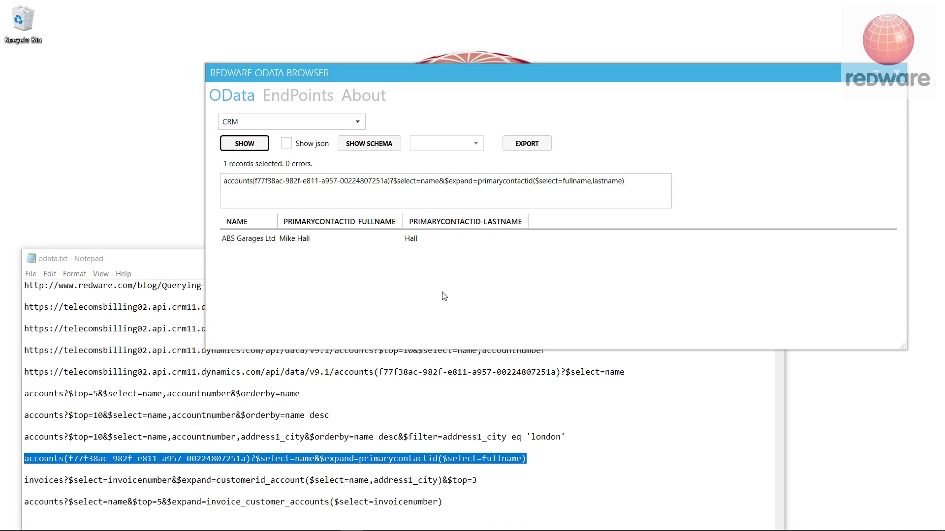
Copy invoices?$select=invoicenumber&$expand=customerid_account($select=name,address1_city)&$top=3 from odata.txt into the OData query box and run it
click(498, 483)
key(shift+Home)
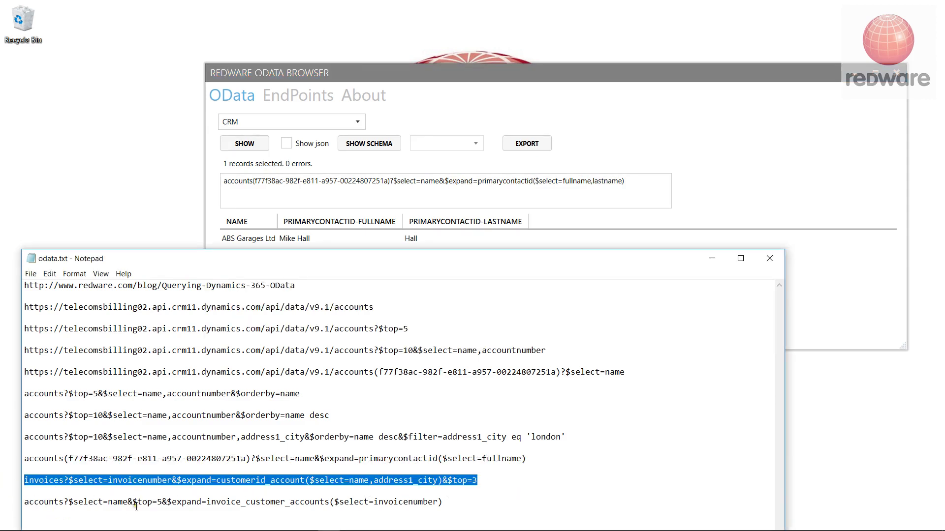
key(ctrl+c)
drag(633, 178, 159, 224)
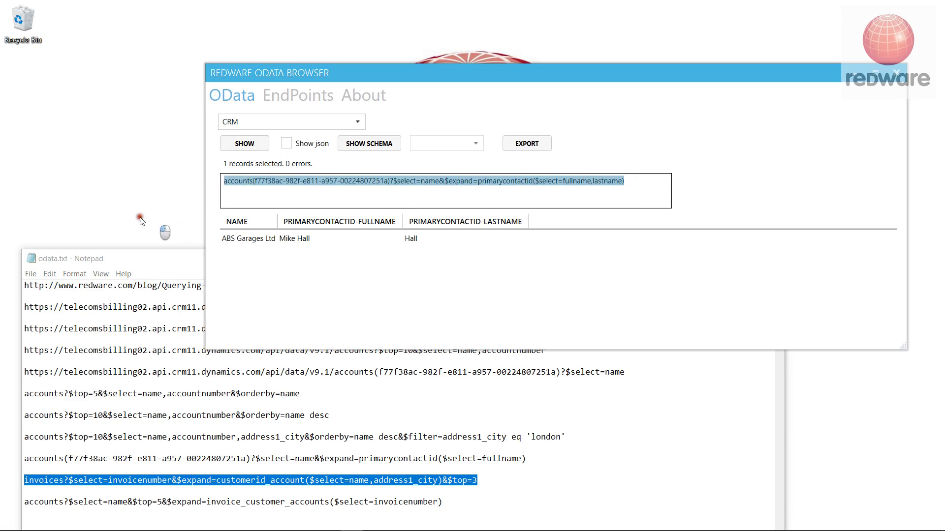
key(ctrl+v)
double_click(379, 182)
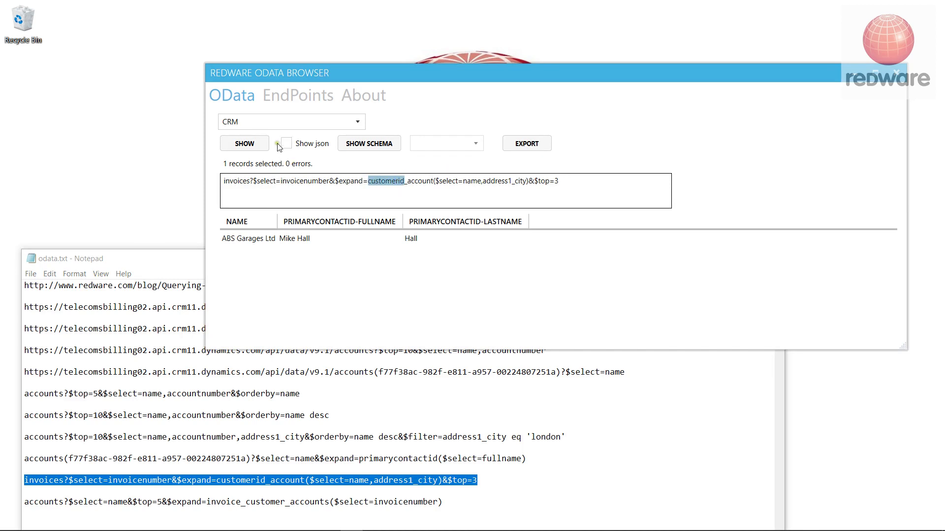
click(257, 146)
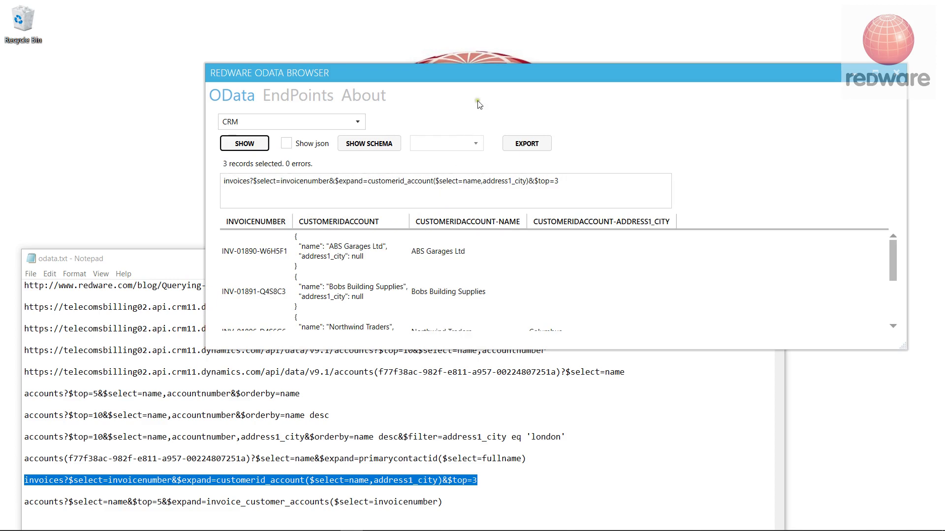
Move the OData Browser window up off the Notepad queries and examine the returned invoices with their customer account names and cities
drag(485, 77, 443, 33)
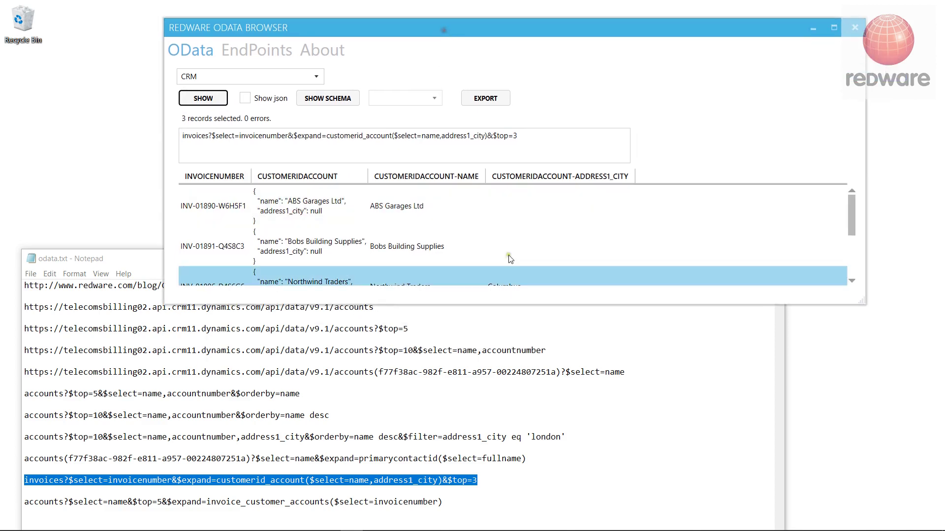
click(420, 207)
scroll(467, 228, down, 1)
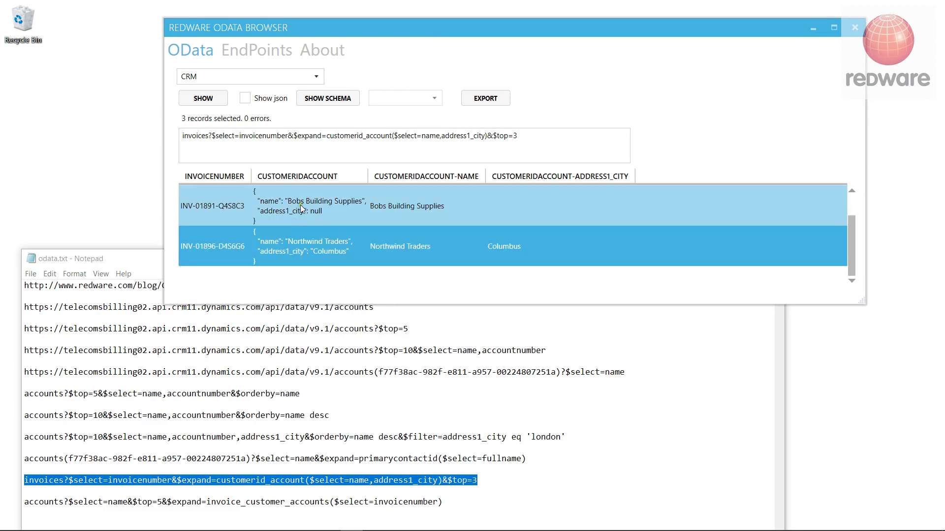
scroll(214, 222, up, 1)
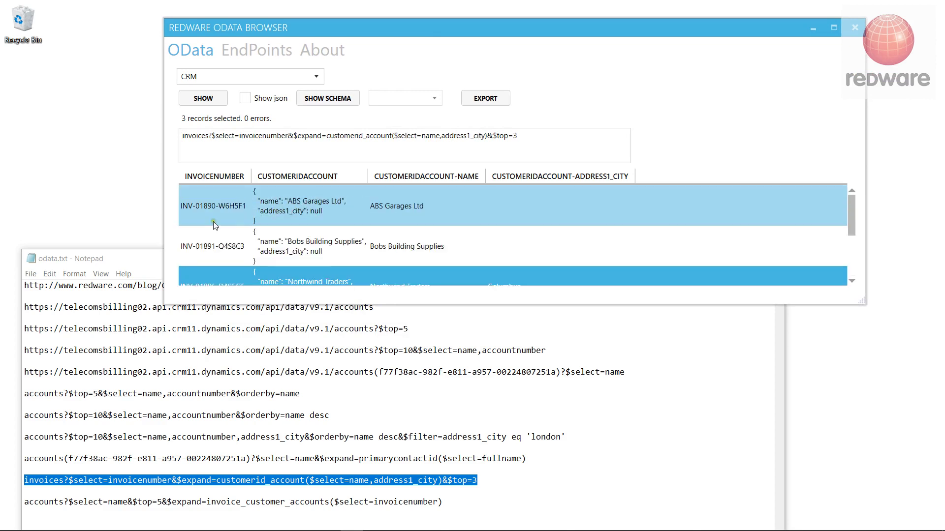
click(208, 205)
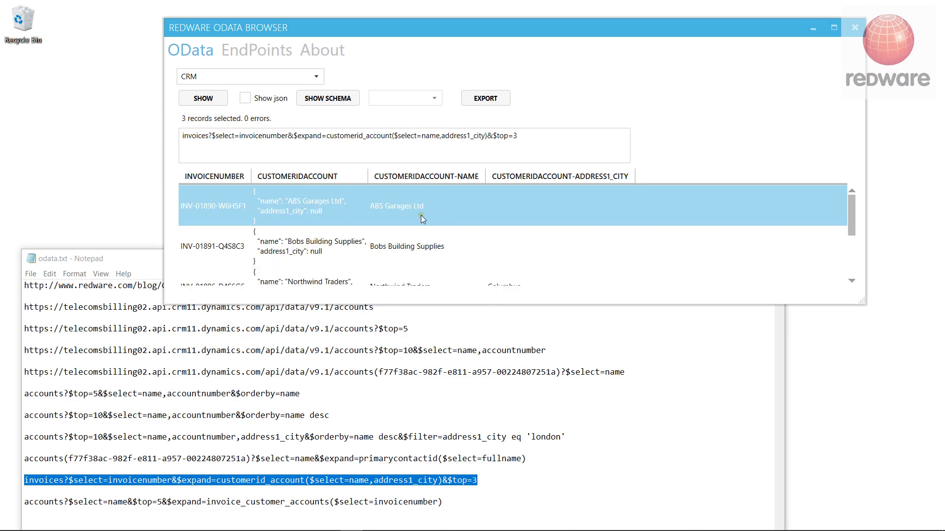
Check the invoice rows for Bobs Building Supplies and Northwind Traders, including the customer's city
click(409, 252)
scroll(492, 246, down, 1)
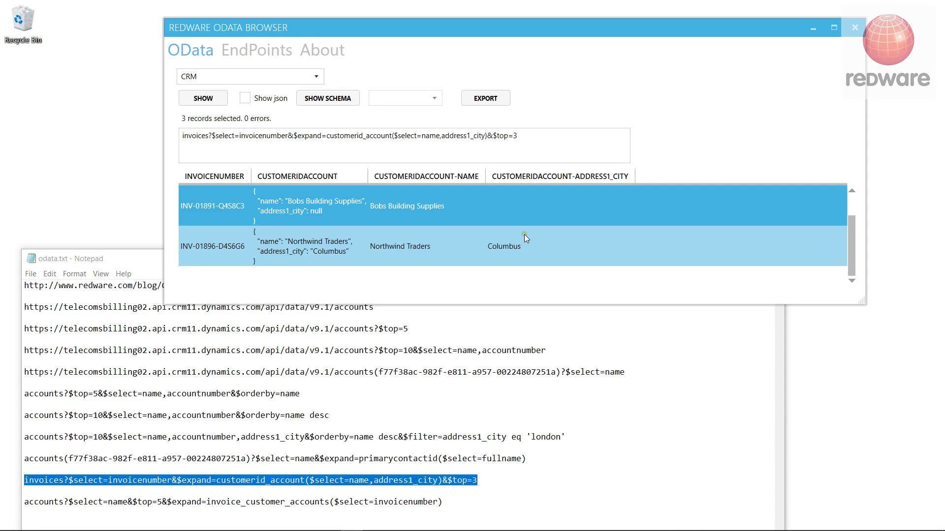
click(512, 249)
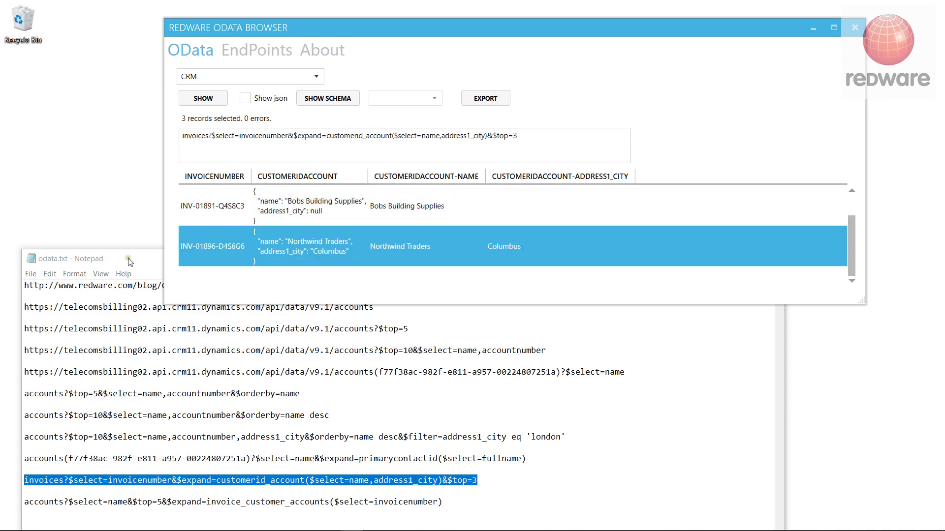
Copy accounts?$select=name&$top=5&$expand=invoice_customer_accounts($select=invoicenumber) from odata.txt into the OData query box and run it
drag(131, 258, 143, 182)
drag(475, 432, 108, 458)
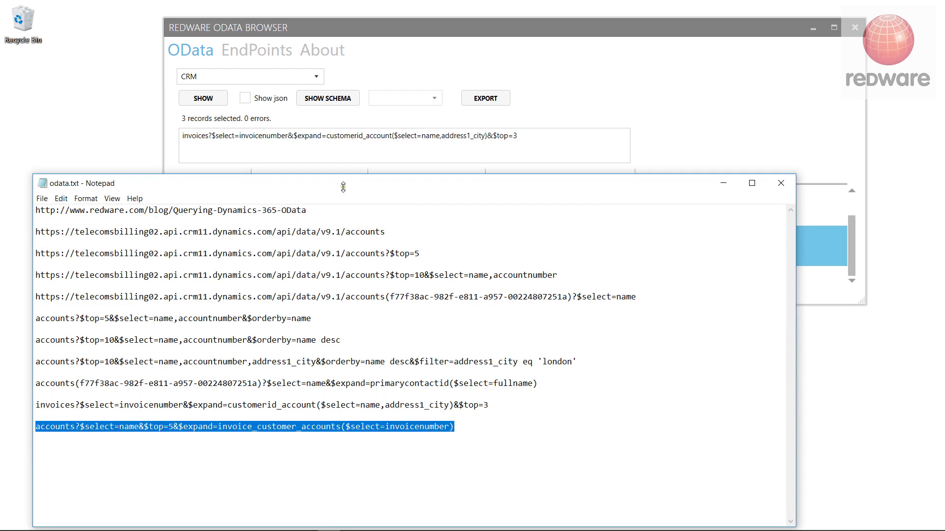
drag(544, 145, 45, 151)
key(ctrl+v)
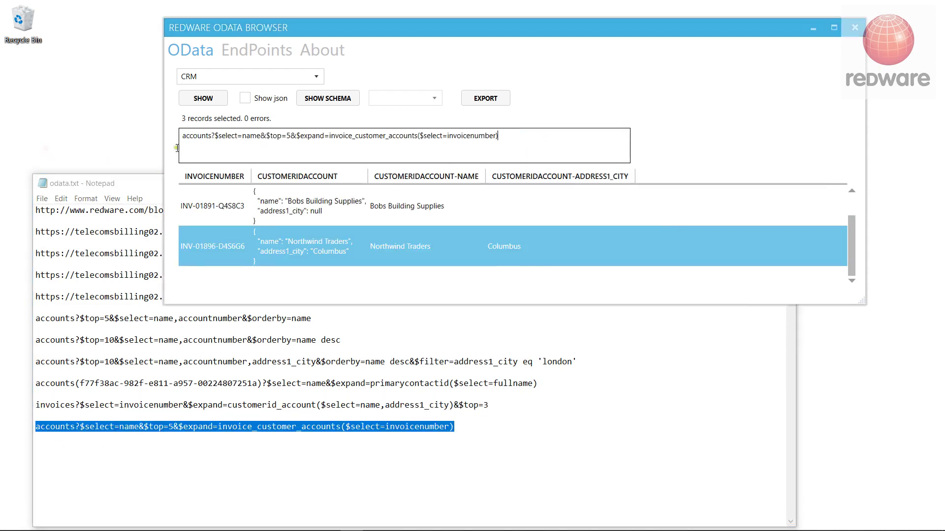
click(200, 98)
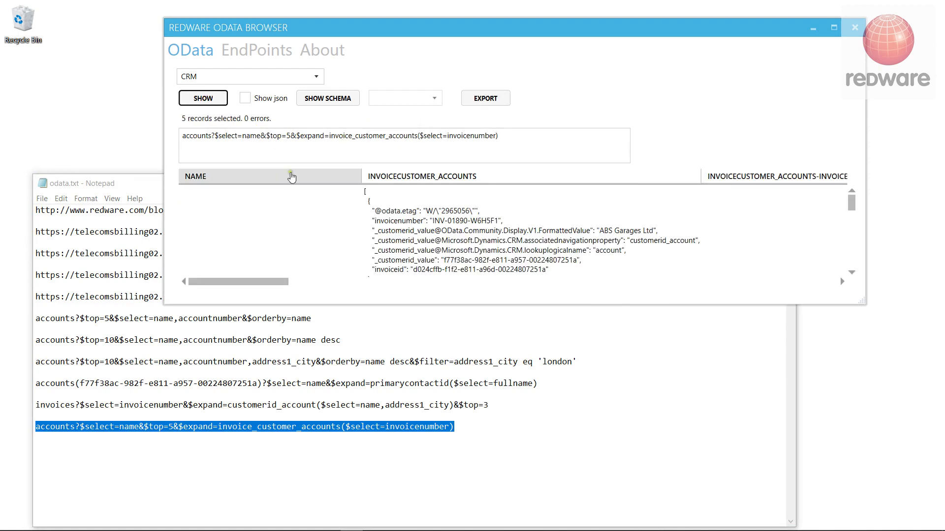
Look through the returned accounts and the nested invoice data listed for each one
click(332, 191)
scroll(251, 215, down, 5)
scroll(281, 203, up, 5)
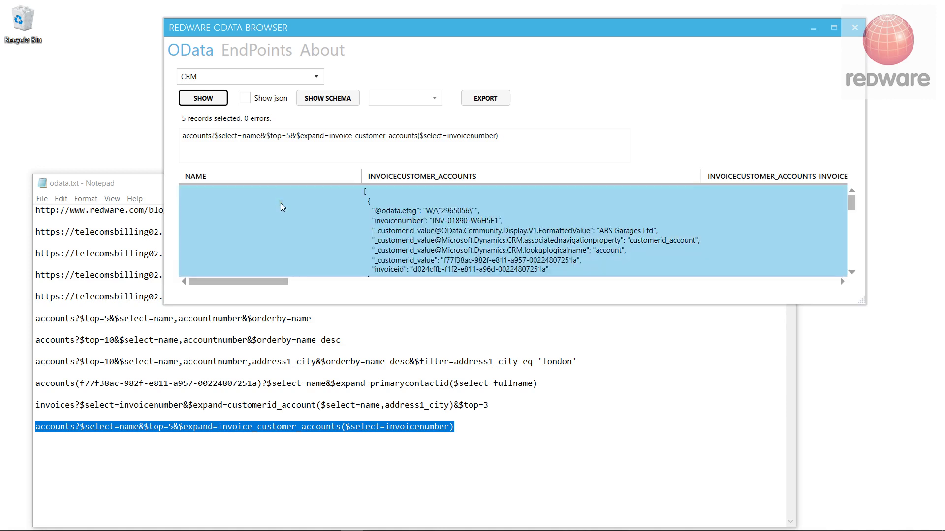
scroll(281, 203, down, 5)
scroll(291, 206, up, 5)
scroll(465, 229, down, 5)
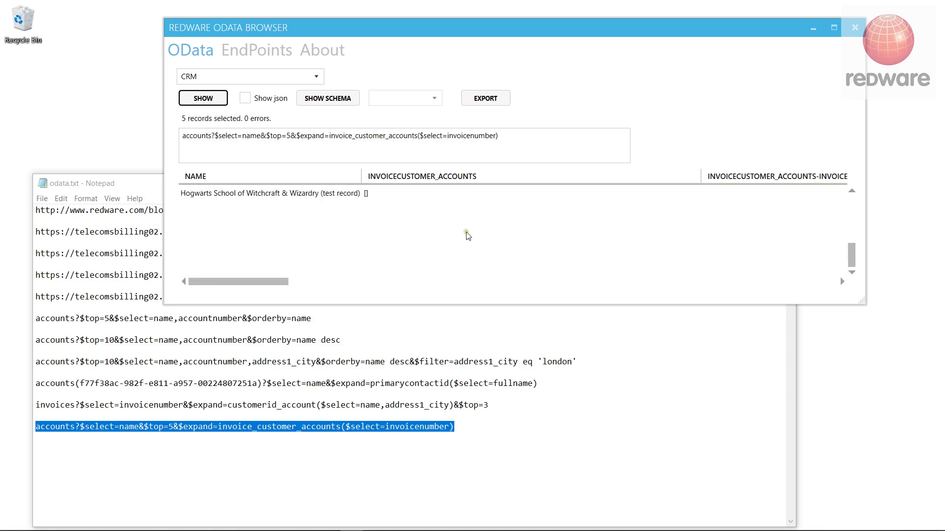
scroll(467, 235, up, 5)
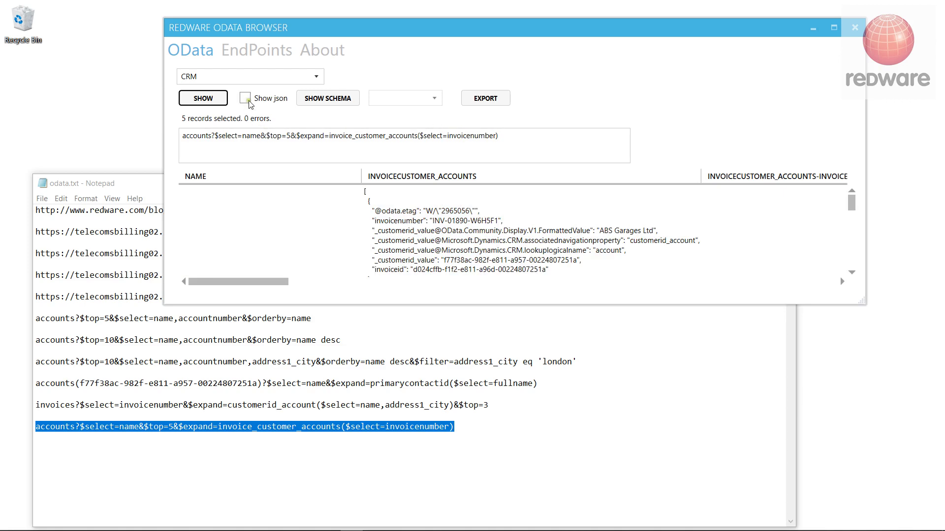
Show the results as JSON in a taller window and examine the ABS Garages Ltd account name and its nested invoice numbers
click(249, 102)
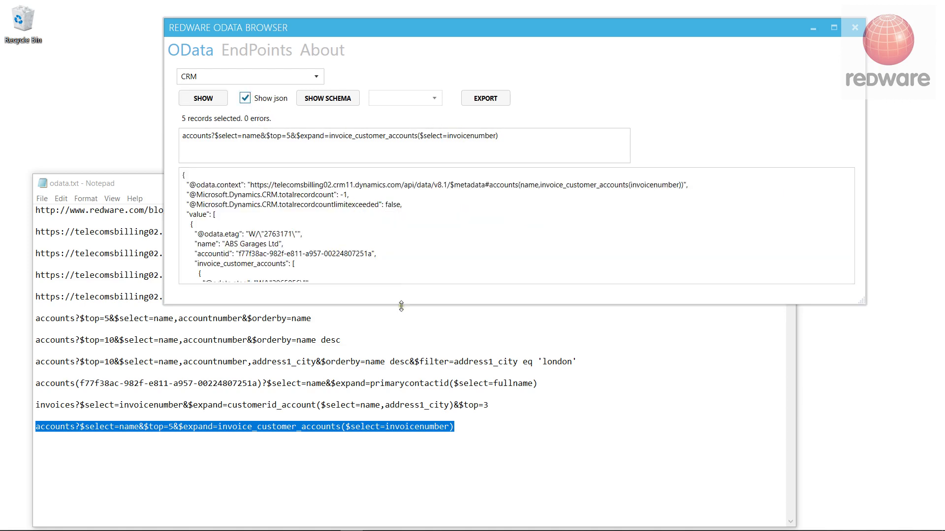
drag(401, 306, 401, 495)
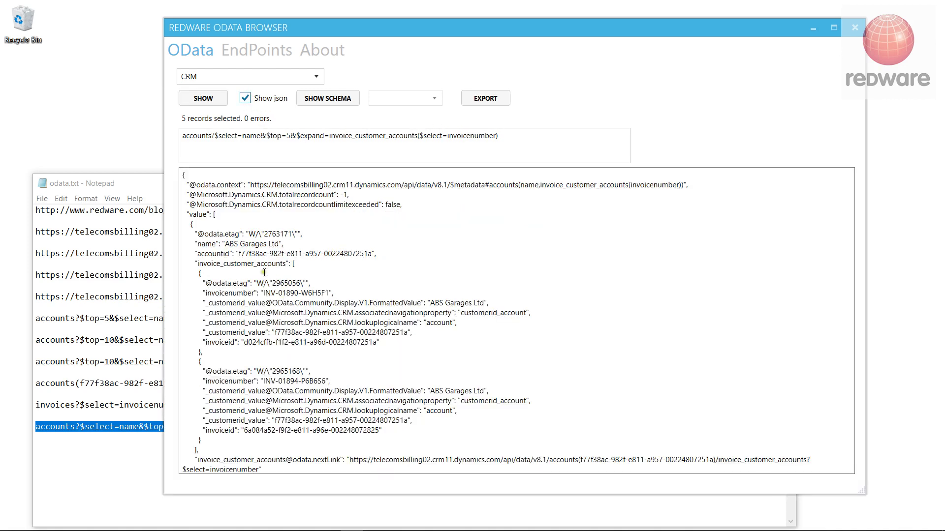
double_click(227, 244)
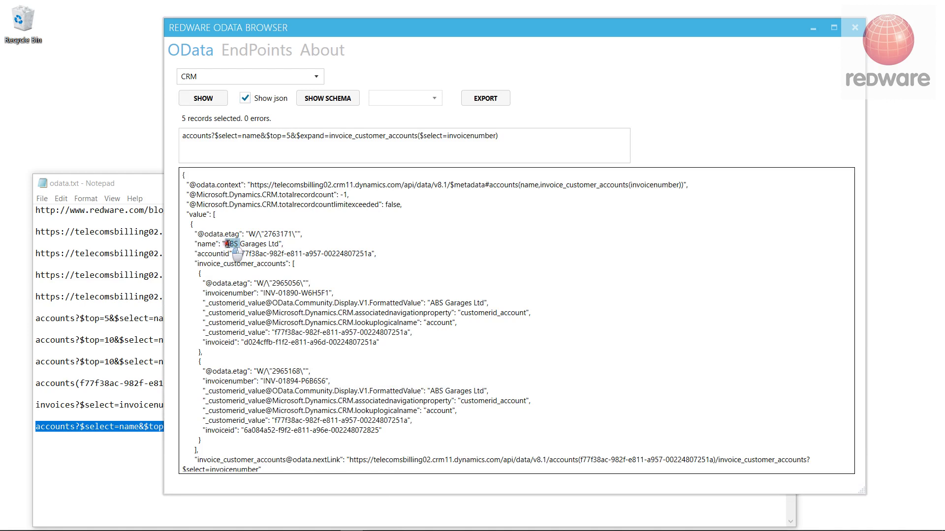
double_click(289, 293)
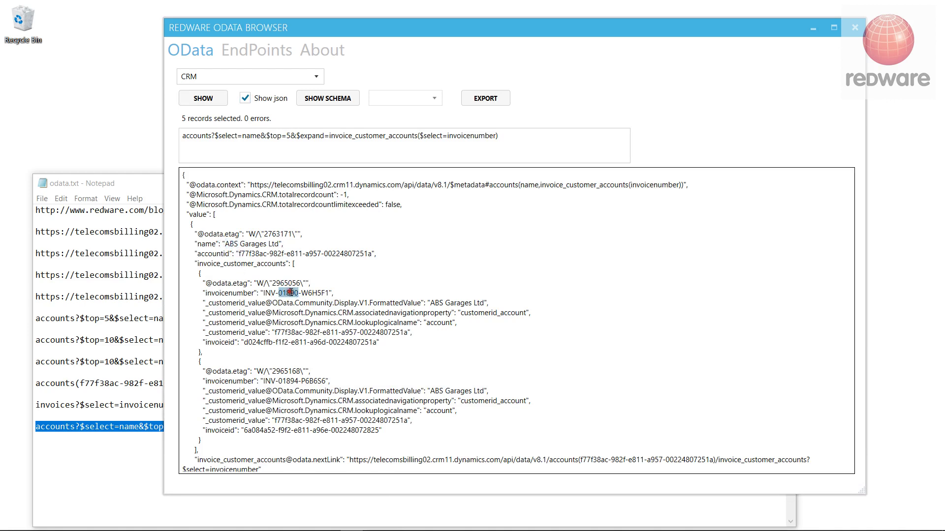
double_click(269, 381)
Review the CRM endpoint's connection settings, then switch the account query results from JSON back to the grid
click(145, 271)
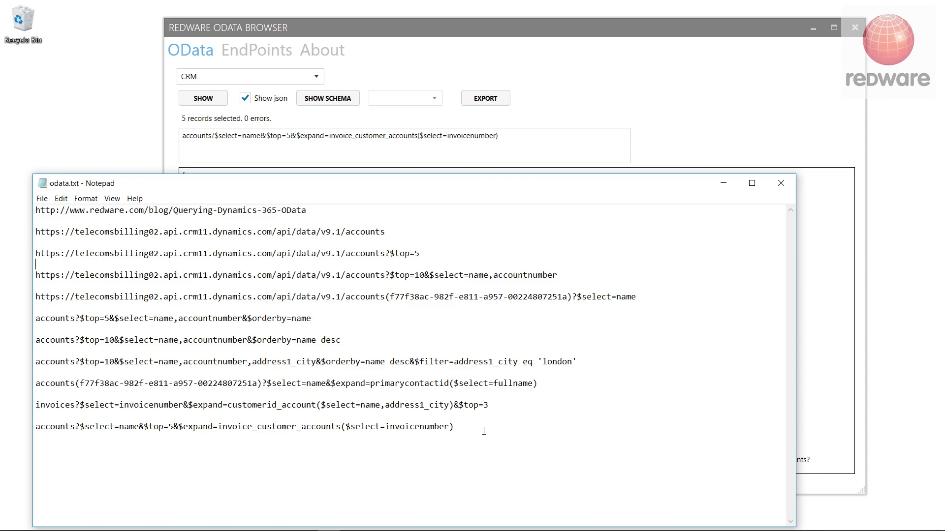
click(256, 50)
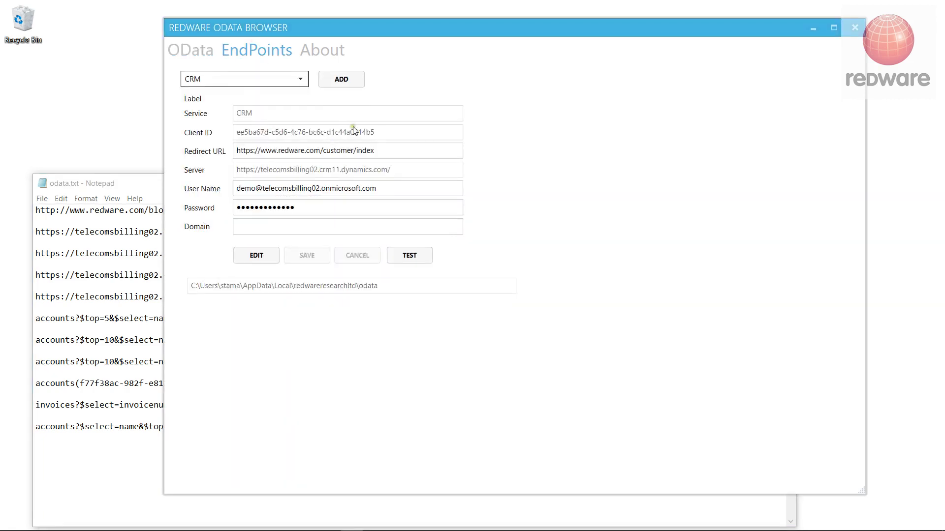
click(200, 51)
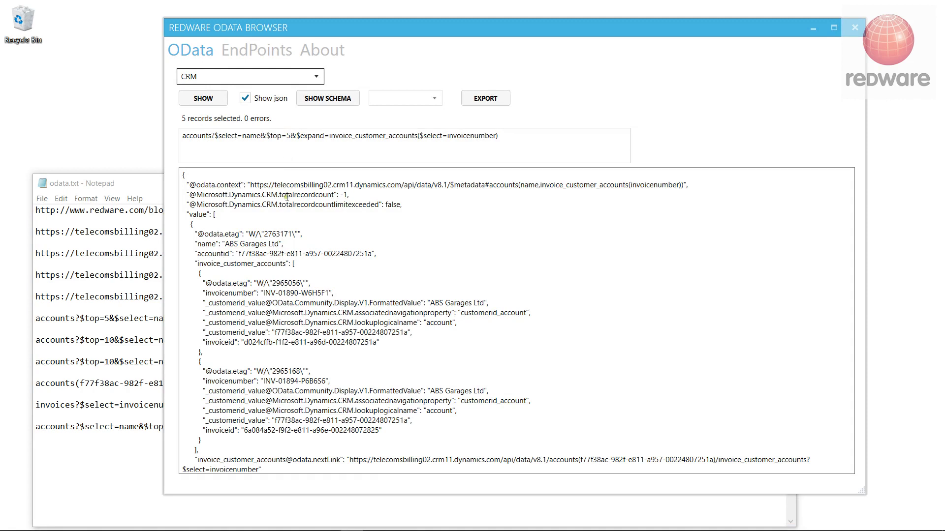
click(245, 98)
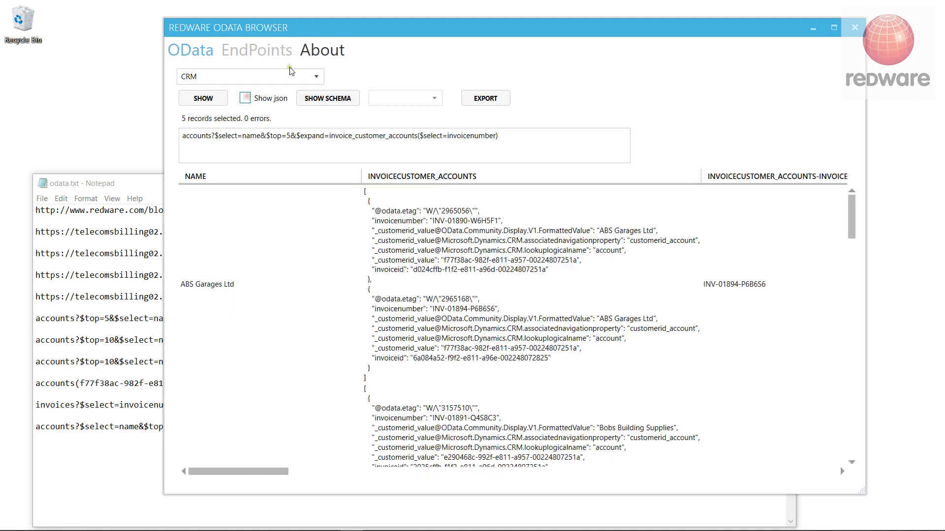